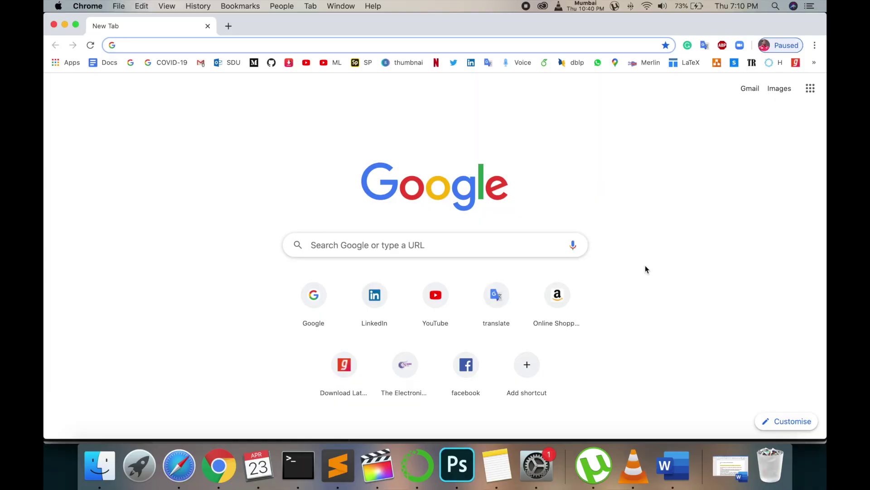
Step: Search Google for 'google classroom' using the search suggestion
click(417, 251)
click(307, 312)
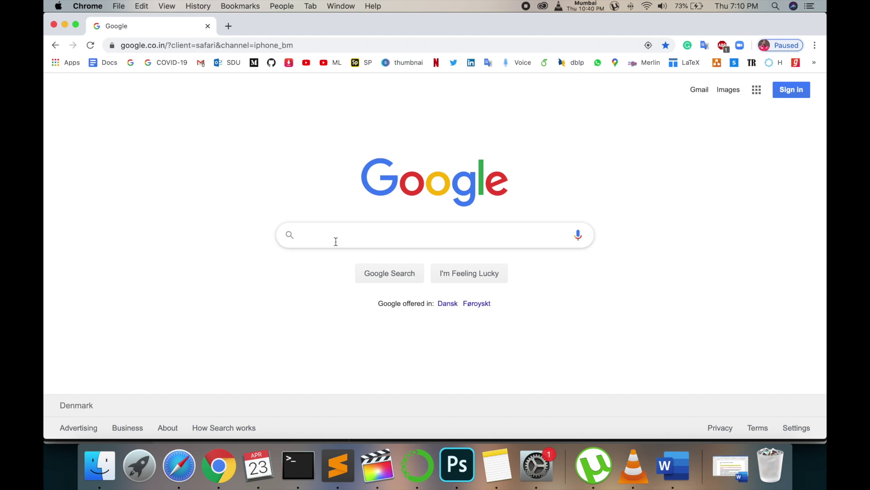
text(google )
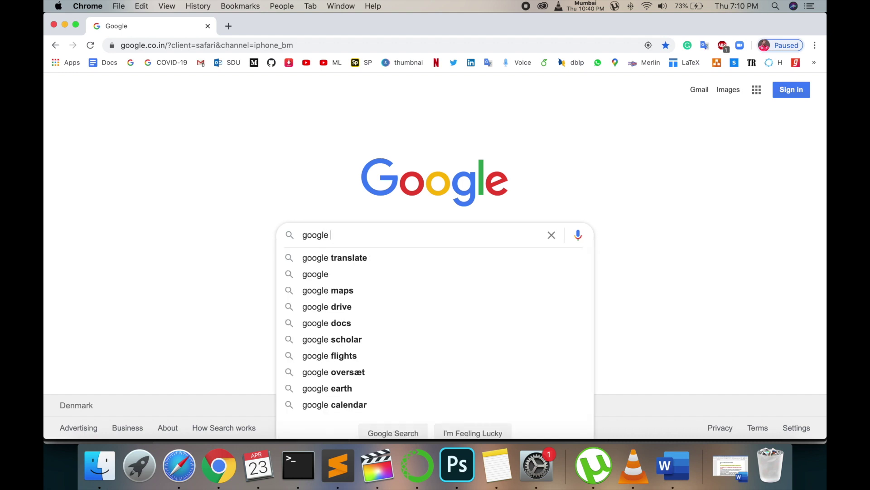
text(c)
key(Down)
key(Down)
key(Return)
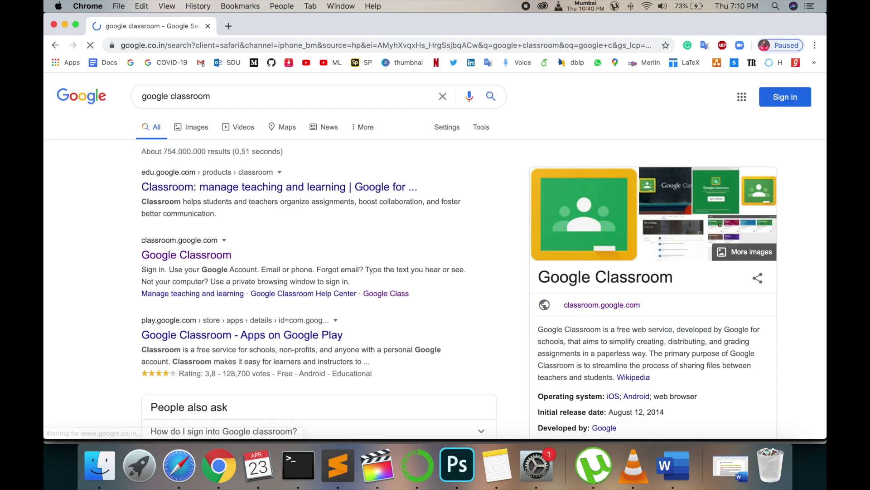
Step: Open the Google Classroom result and sign in with the saved account
click(218, 259)
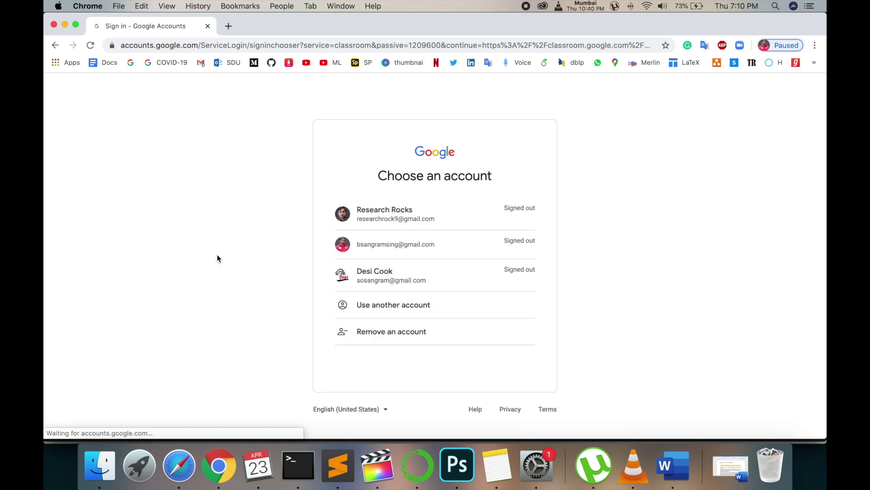
click(397, 219)
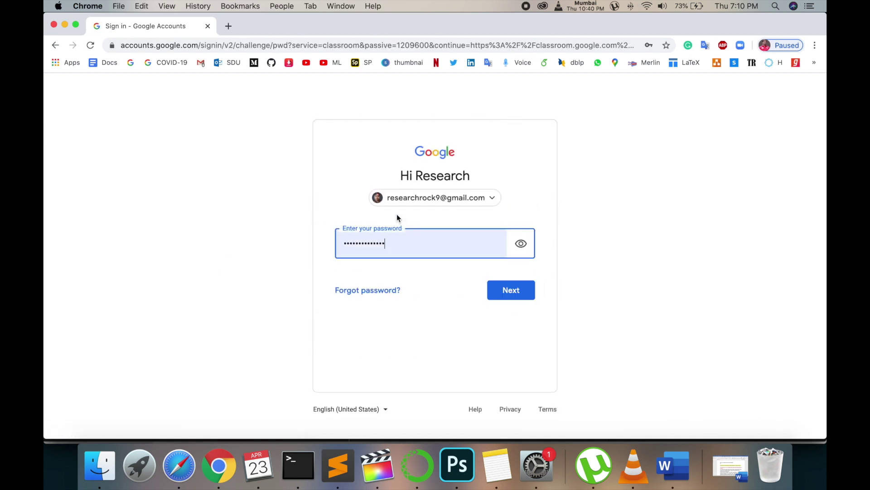
click(515, 292)
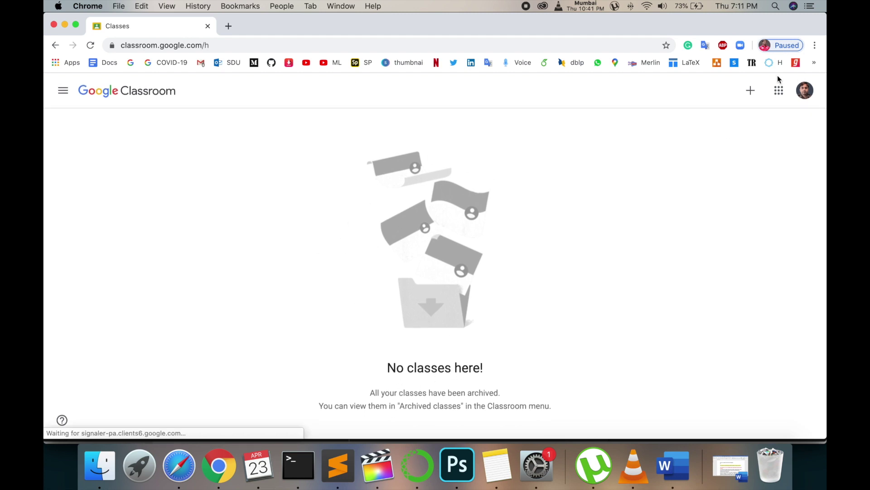
Step: Start creating a new class and acknowledge the school-use notice
click(750, 93)
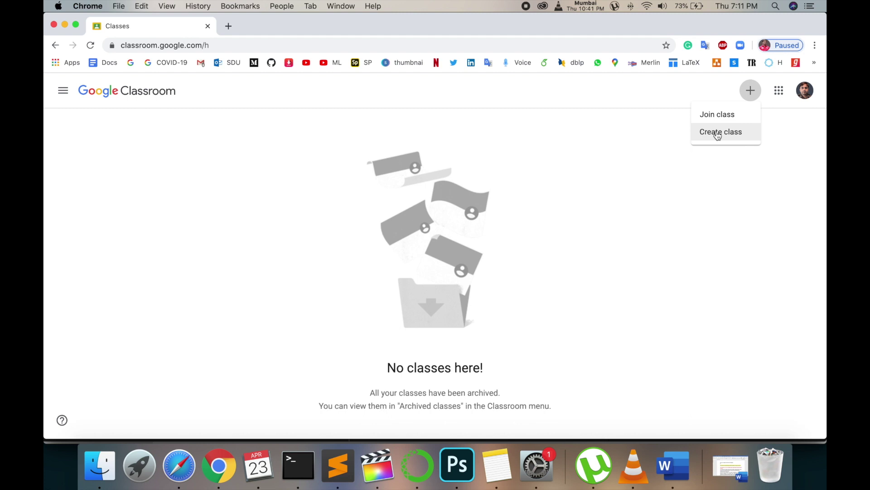
click(718, 132)
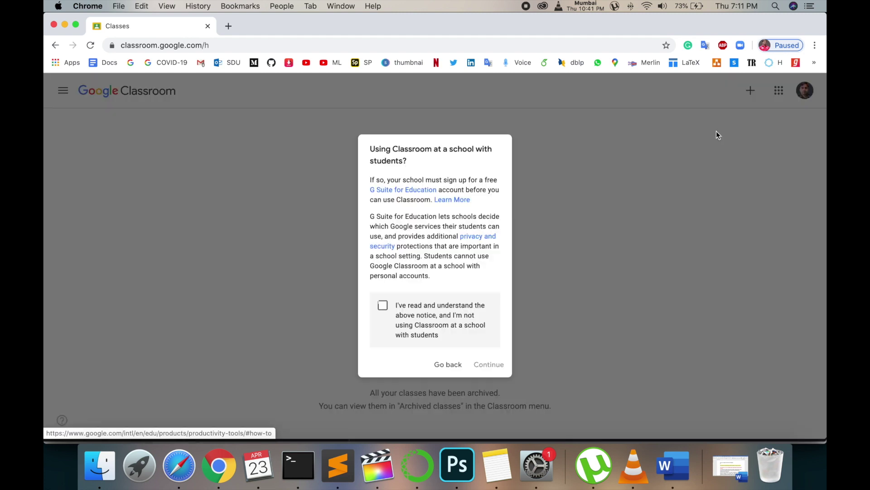
click(377, 310)
click(494, 375)
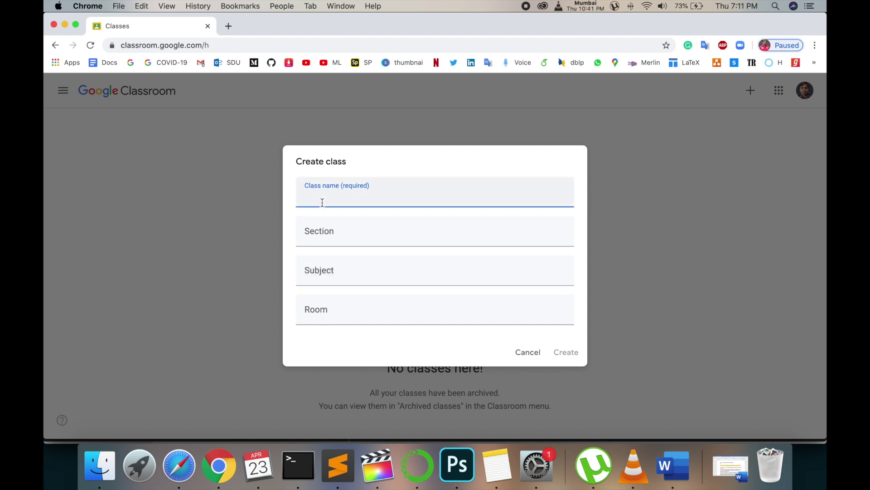
Step: Create class 'Research Rocks' with section A, subject Python and room Online
text(Research Rocks)
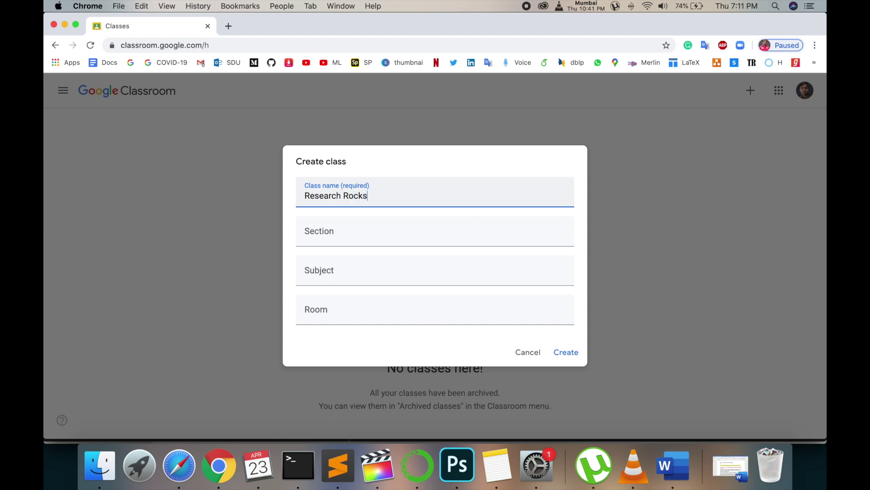
click(334, 234)
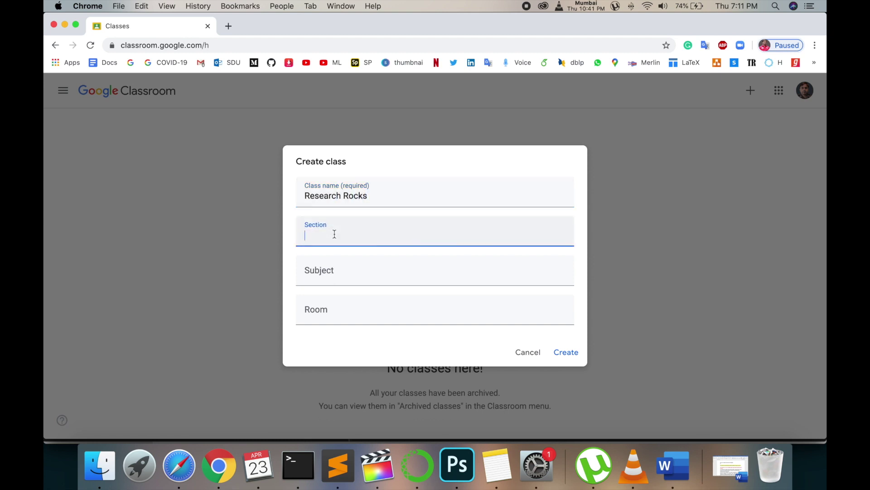
text(A)
click(330, 278)
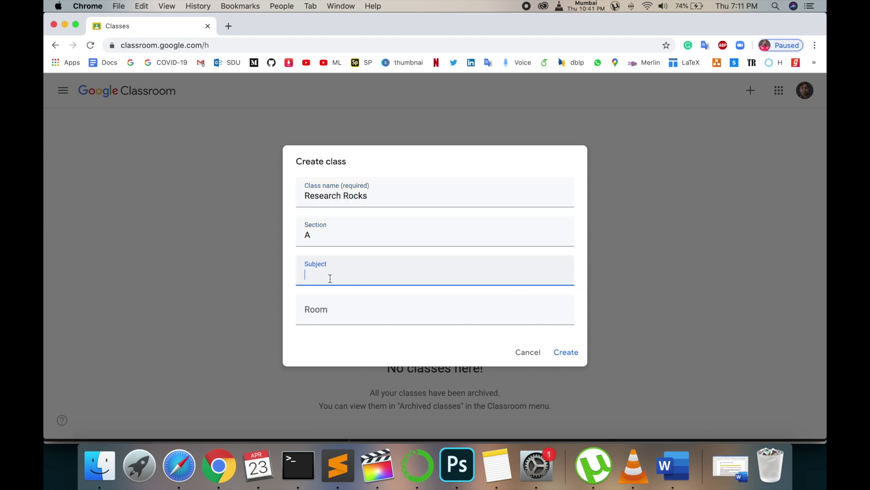
text(Python)
click(323, 312)
text(Onl)
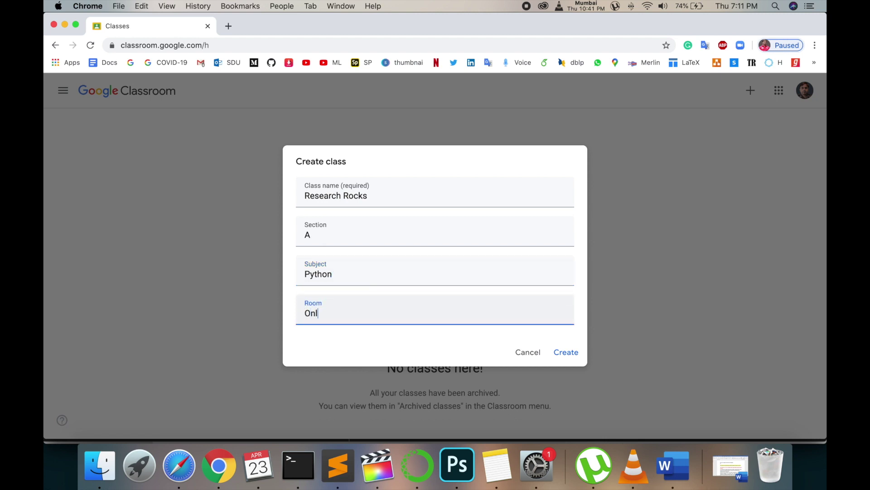
text(ine)
click(567, 352)
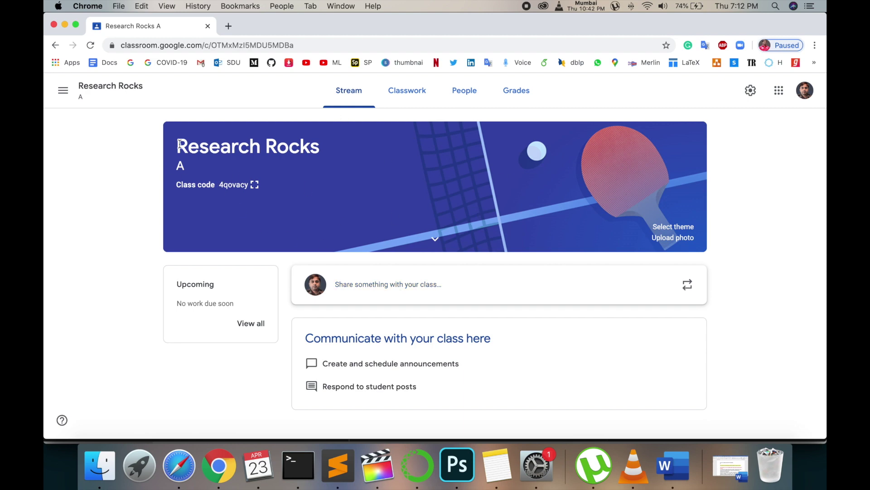
Step: Select the banner's class title, section A and class code 4qovacy
drag(178, 144, 336, 141)
drag(174, 165, 214, 184)
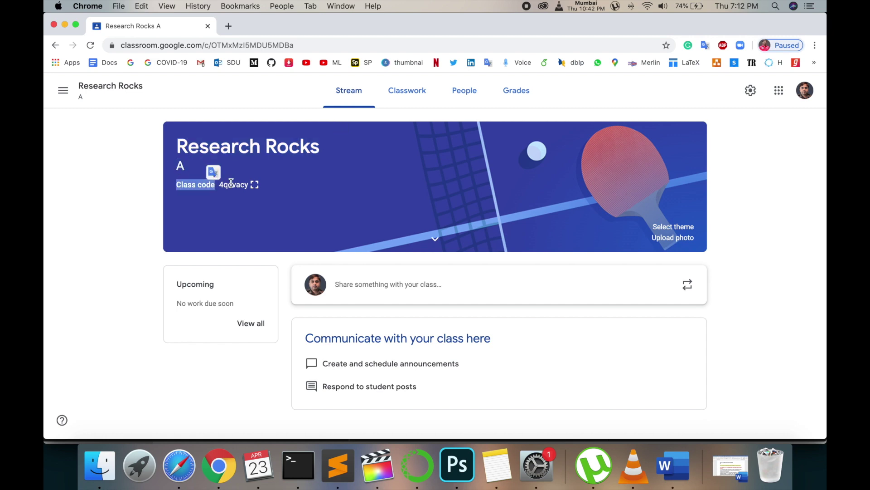
double_click(233, 183)
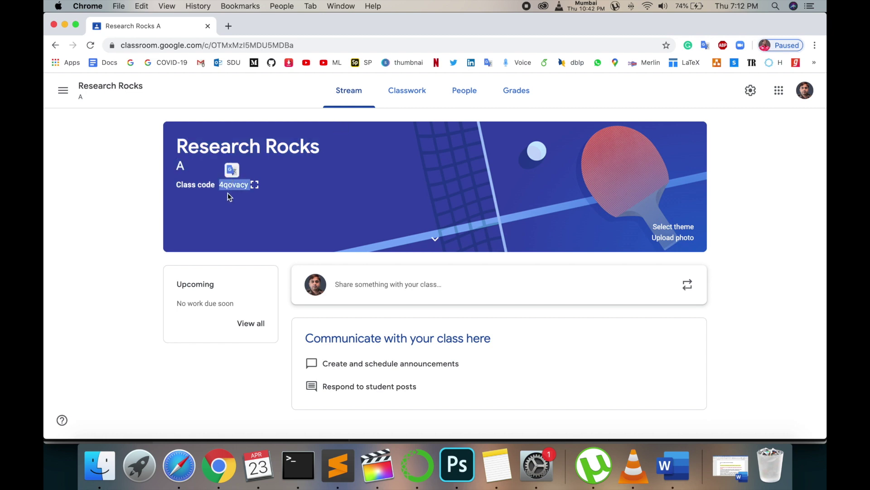
double_click(228, 184)
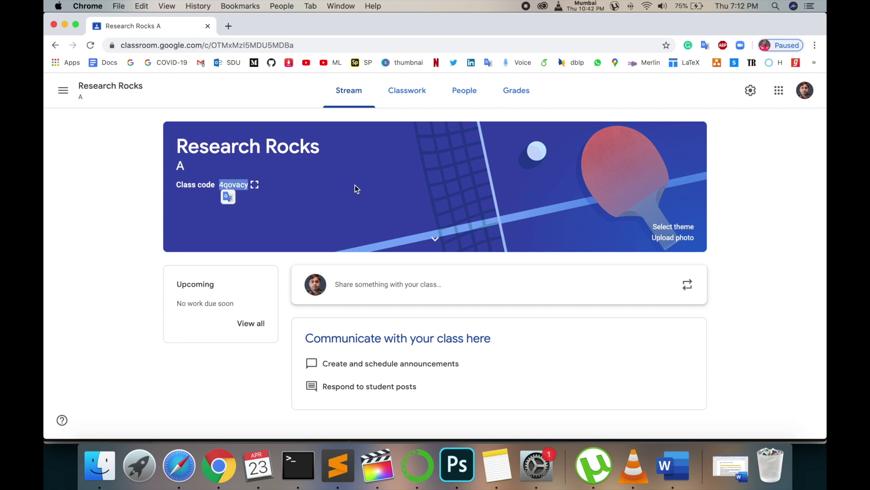
Step: Apply the dark gold-medals and diploma theme from the theme gallery
click(676, 227)
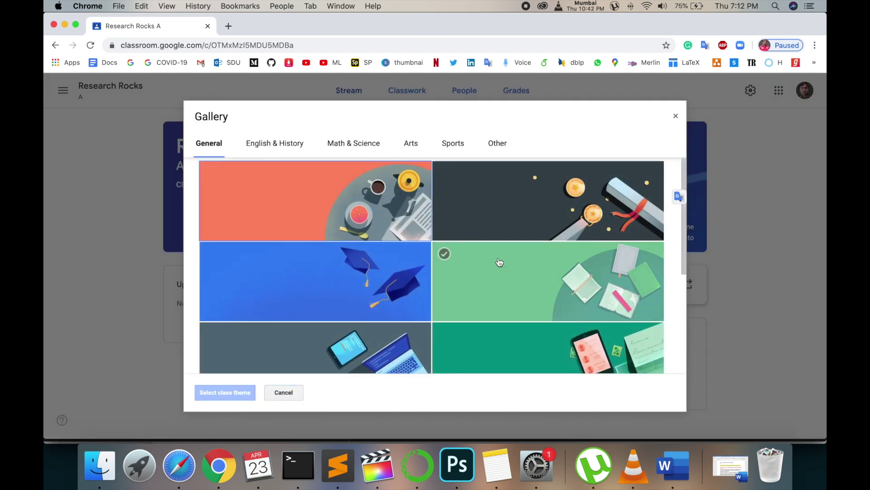
scroll(499, 262, down, 3)
scroll(499, 263, down, 1)
double_click(499, 262)
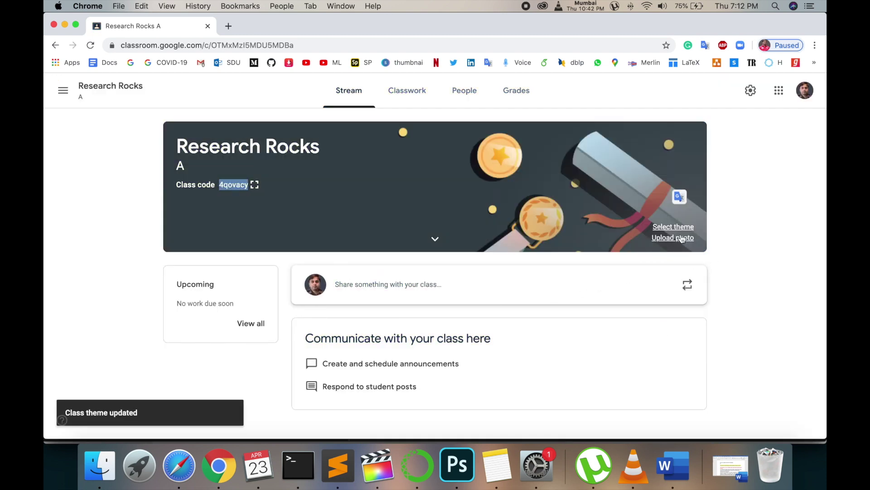
Step: Check the Upload photo option, closing it without uploading a banner image
click(681, 238)
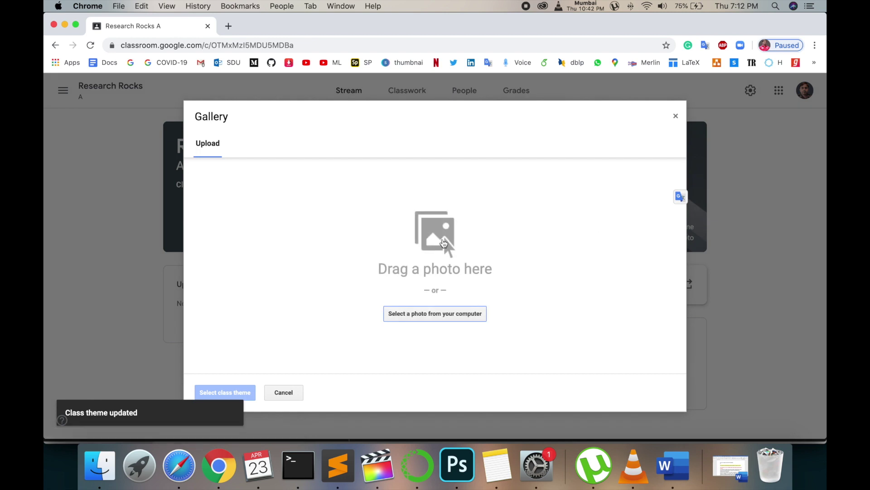
click(421, 318)
key(Escape)
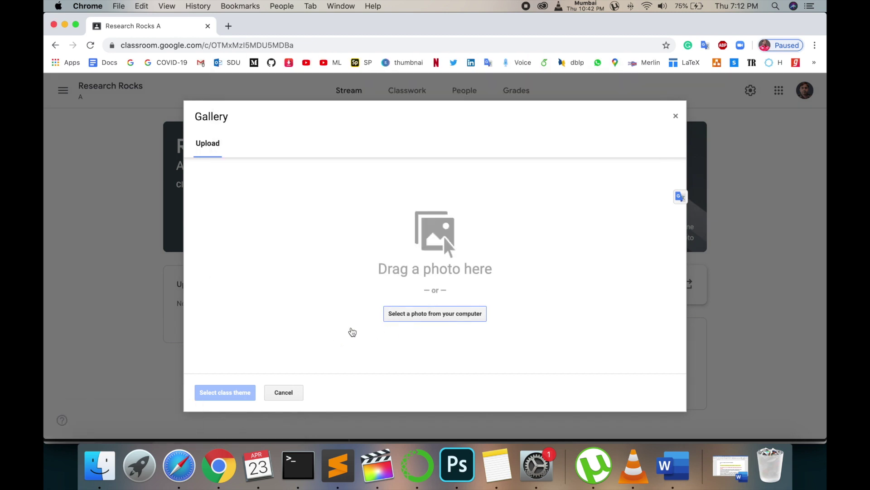
click(675, 116)
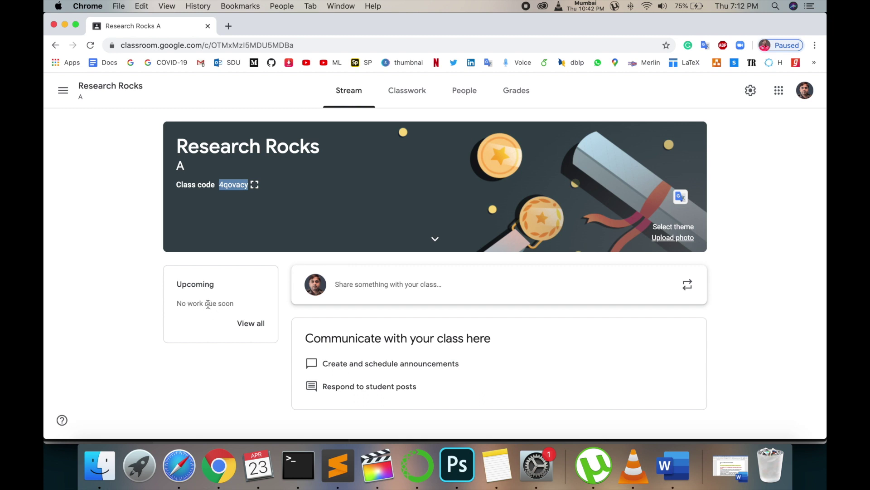
drag(170, 312, 216, 310)
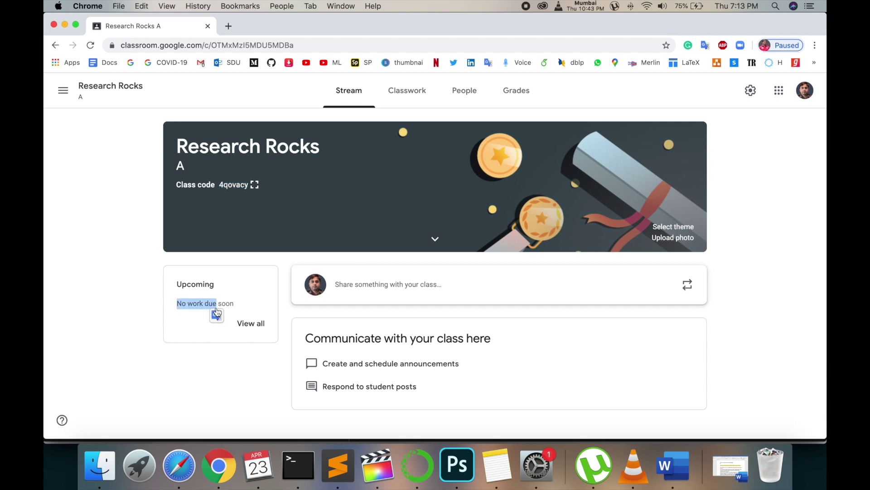
Step: Start a new class post and check its All students audience list
click(399, 291)
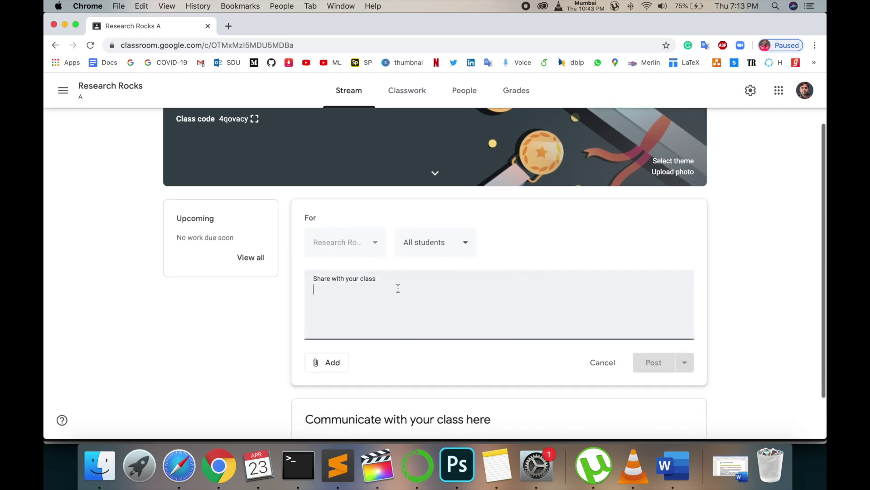
click(363, 240)
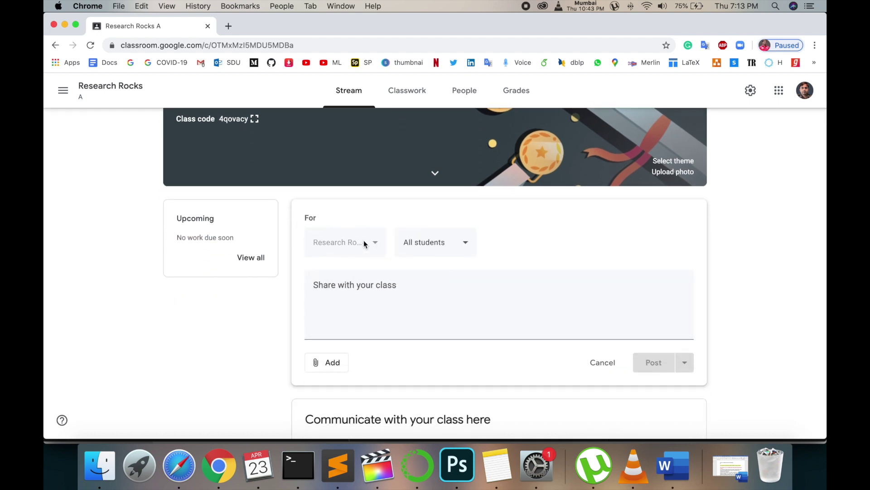
scroll(363, 240, up, 1)
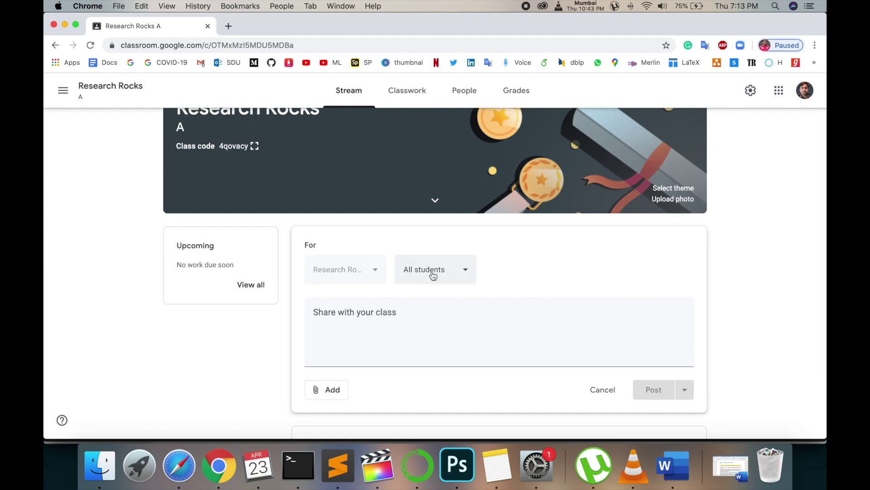
click(433, 272)
click(430, 270)
click(383, 312)
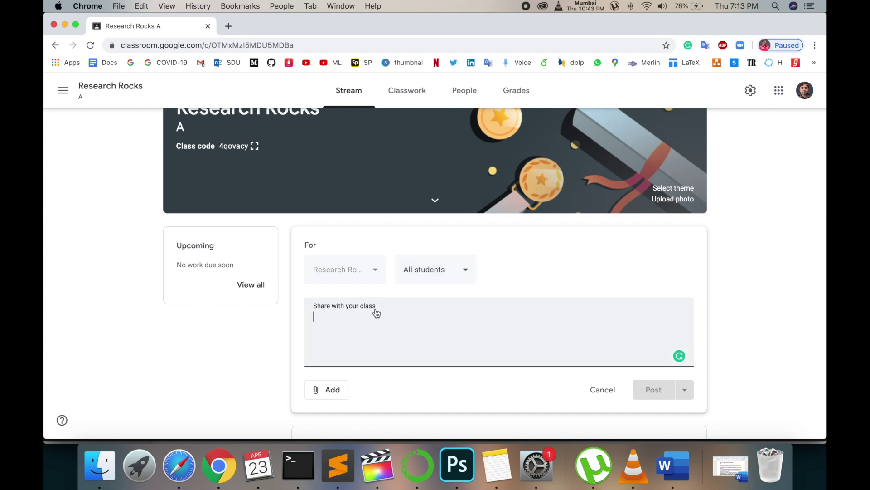
Step: Check the post's attachment options, then expand the banner to show subject Python and room Online
scroll(376, 312, down, 3)
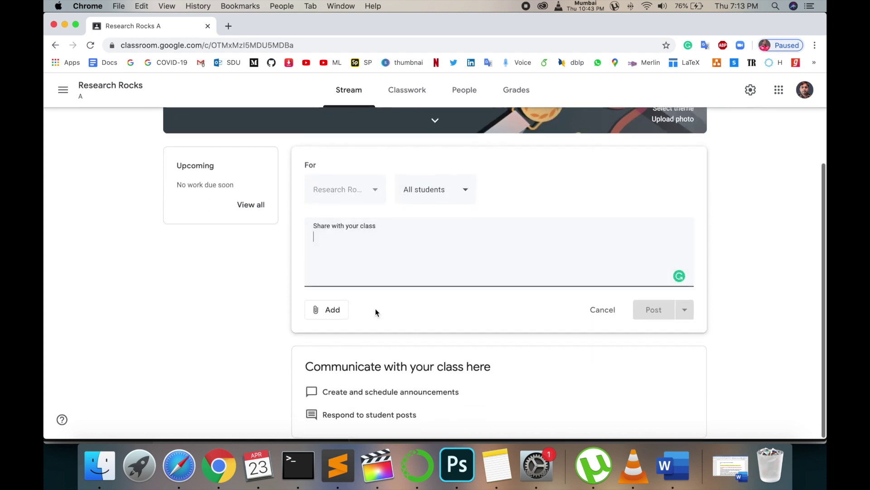
click(326, 313)
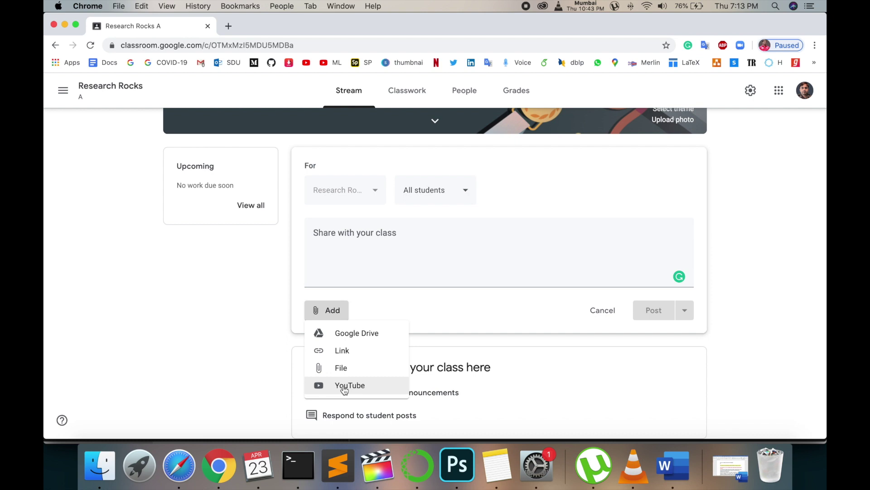
click(420, 315)
scroll(420, 315, down, 1)
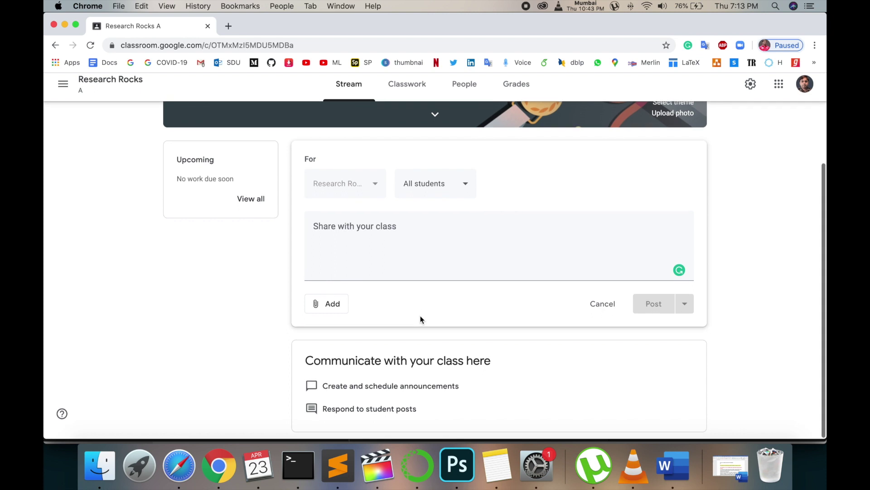
scroll(421, 316, up, 3)
click(436, 191)
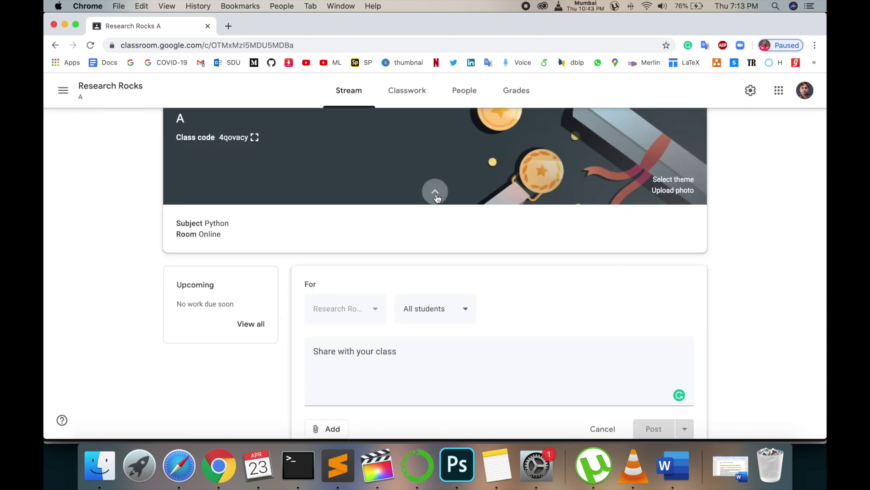
scroll(389, 264, up, 2)
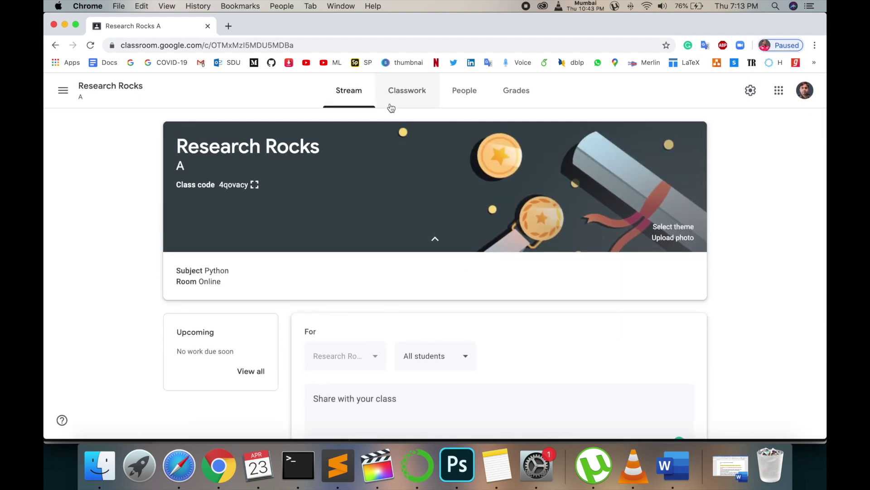
Step: Go to the Classwork page and check the Create menu's classwork types
click(399, 99)
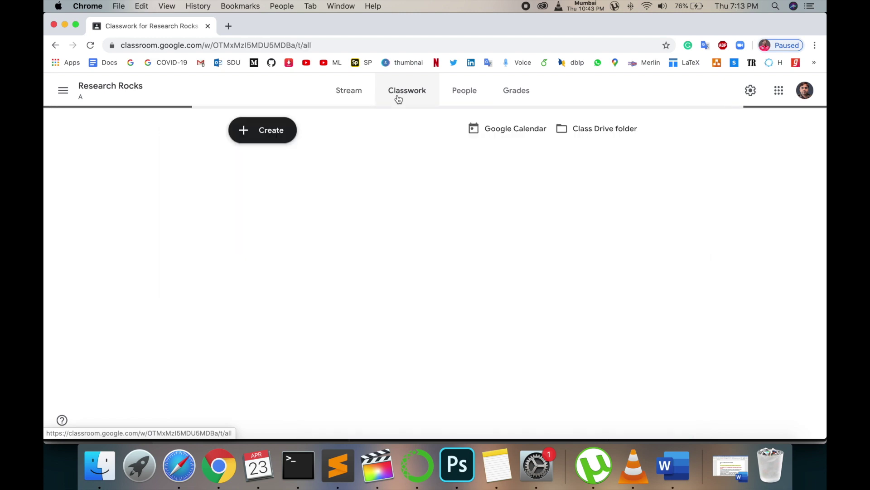
key(super+bracketleft)
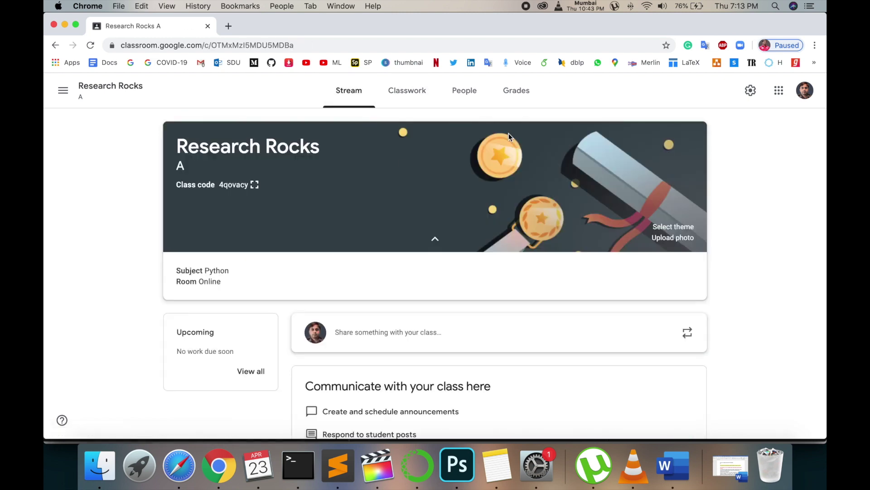
click(405, 93)
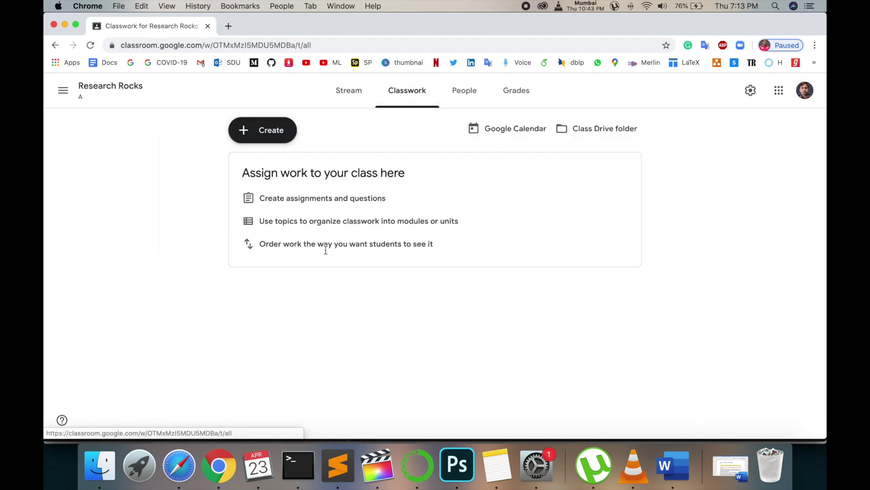
click(275, 131)
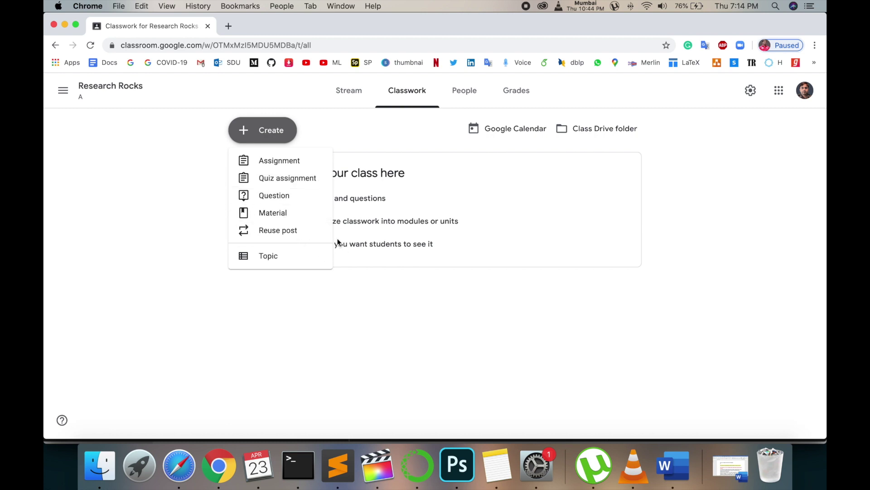
click(384, 210)
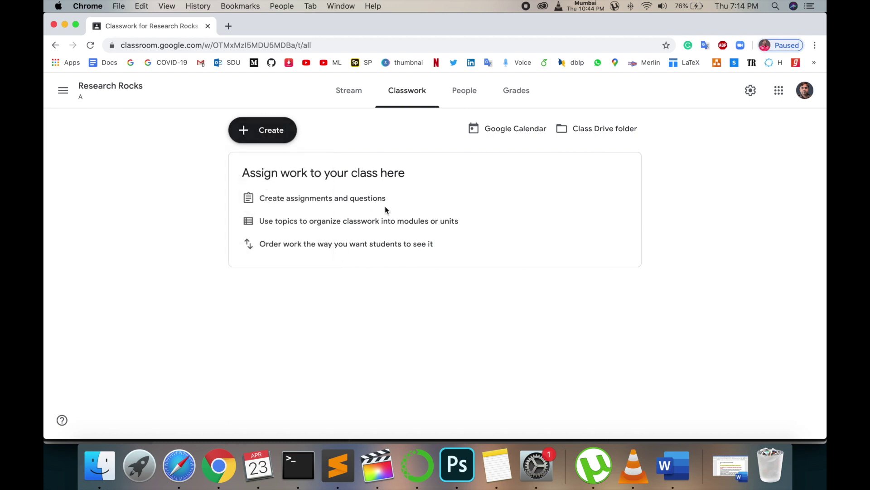
Step: Start a new assignment, visit its title and instructions, then discard it
click(268, 131)
click(276, 162)
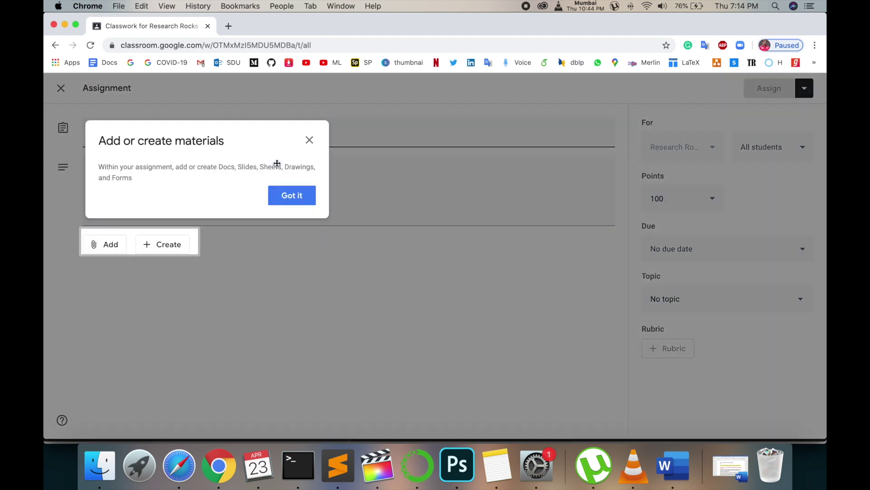
click(309, 140)
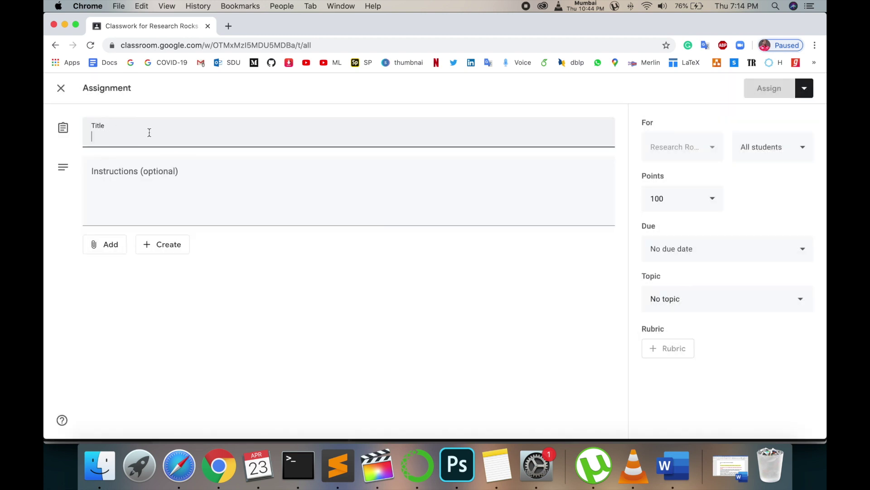
click(172, 169)
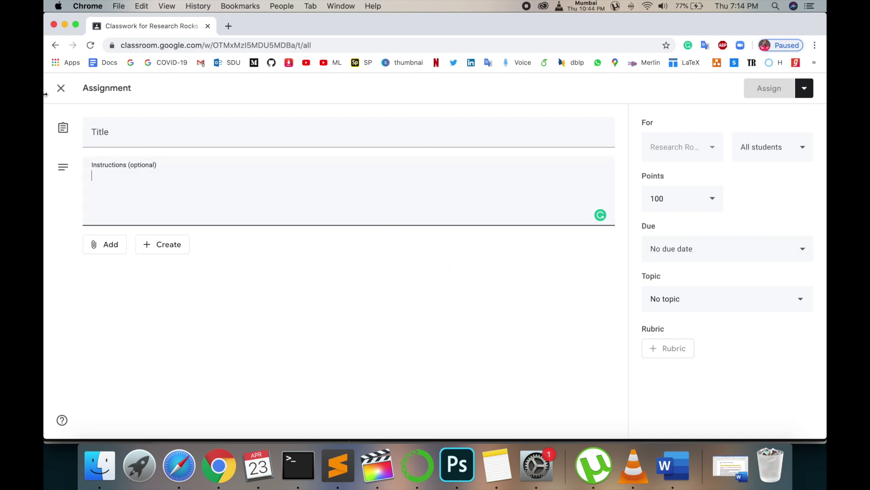
click(60, 87)
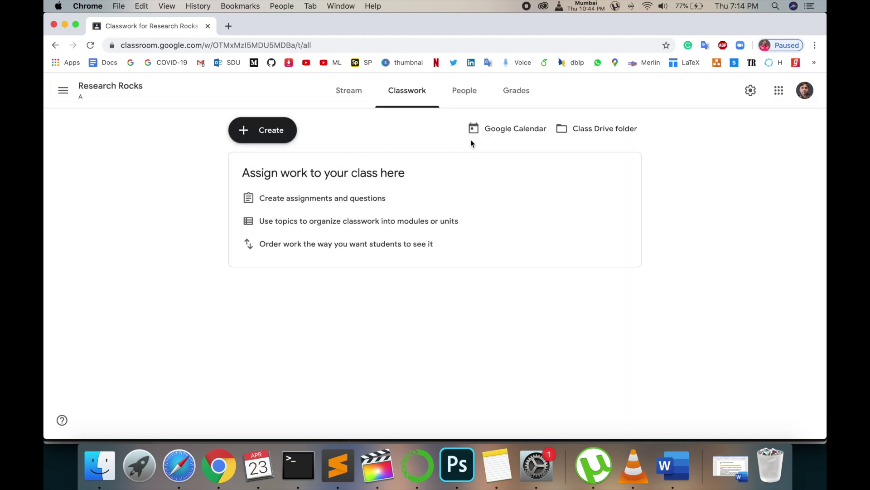
Step: Open the class's Google Calendar in a new tab, then return to Classwork
click(501, 131)
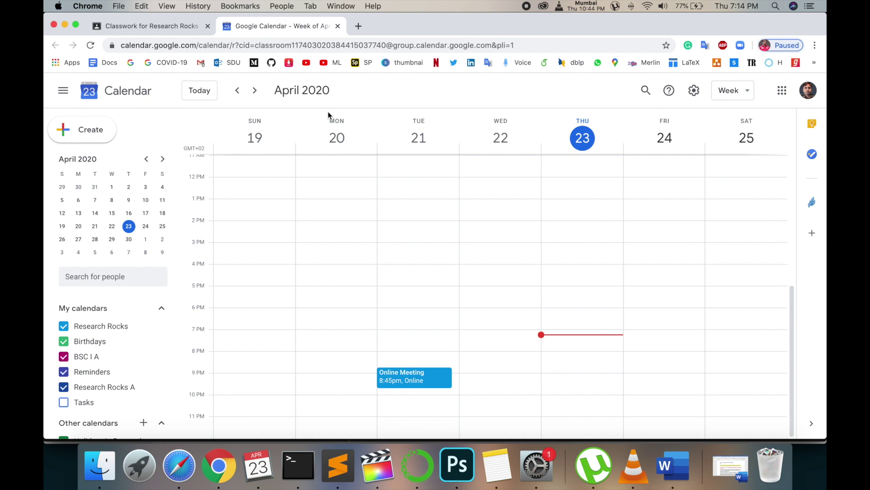
click(139, 24)
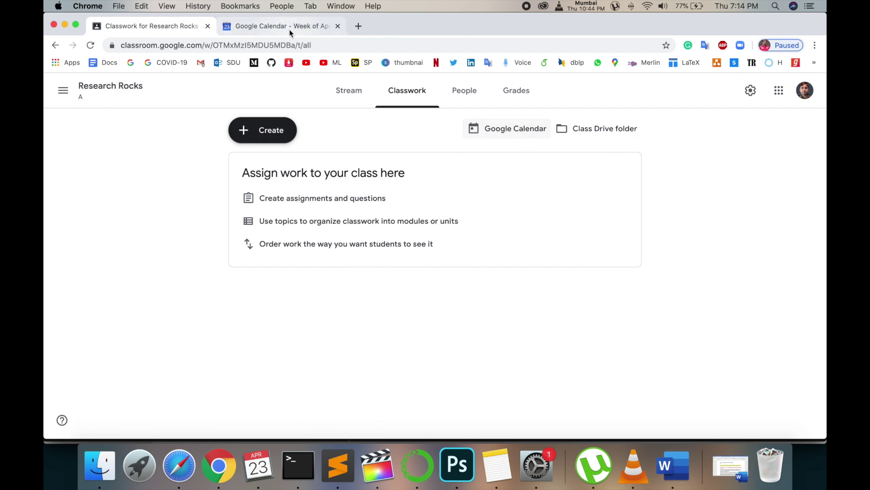
click(286, 29)
click(161, 29)
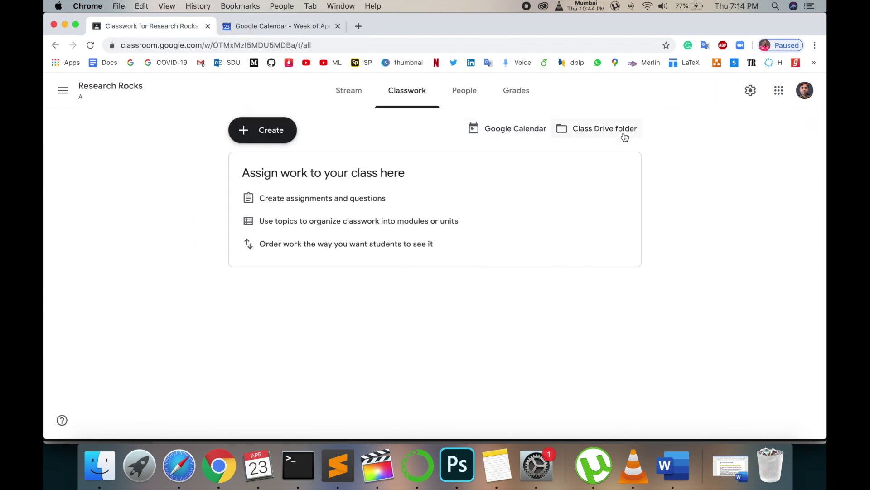
Step: Review sharing on the Research Rocks A Drive folder, then view Classroom's People list
click(603, 131)
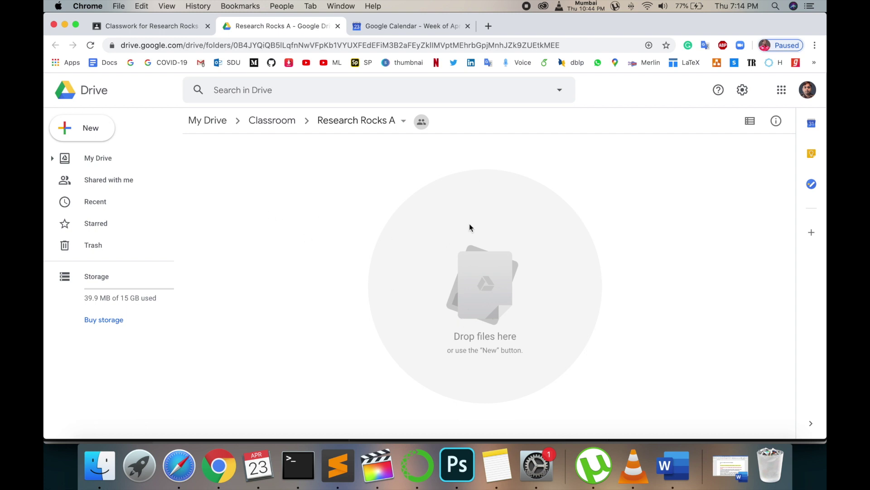
click(422, 122)
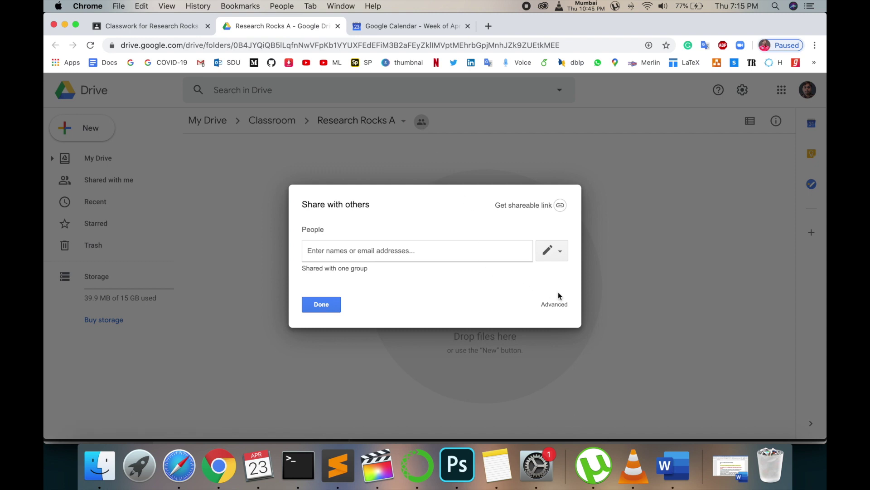
key(Escape)
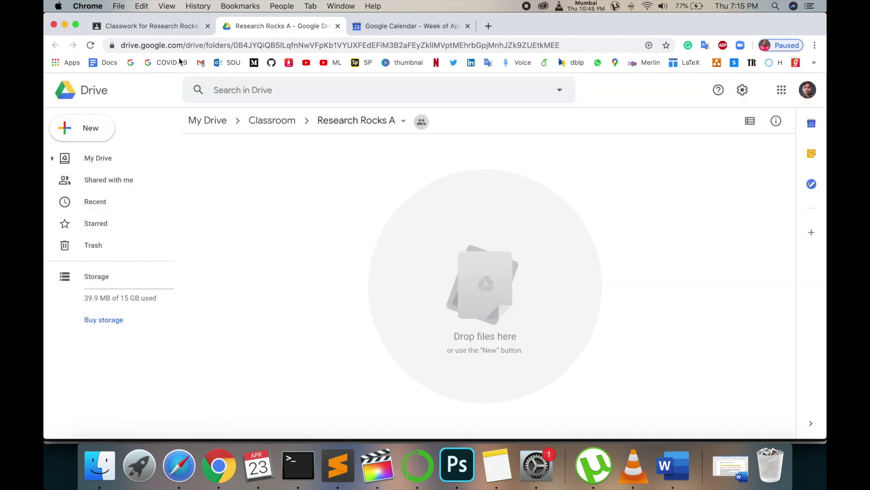
click(134, 27)
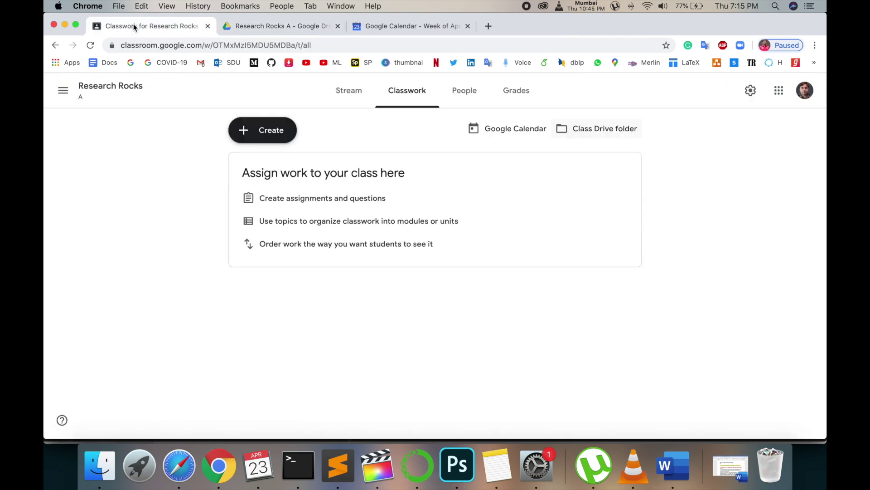
click(463, 92)
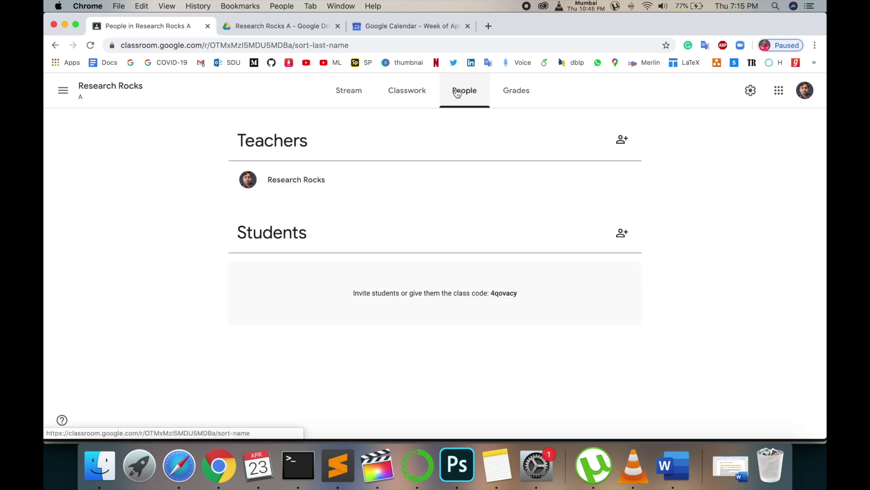
click(626, 239)
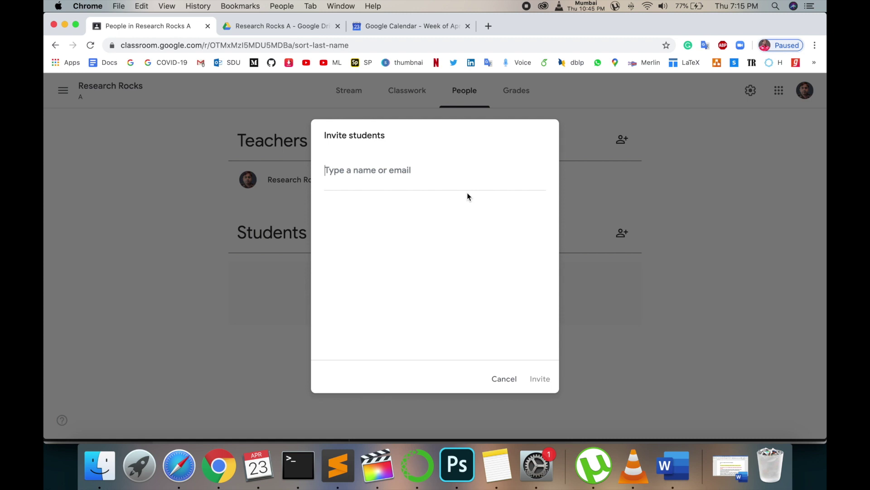
text(bsa)
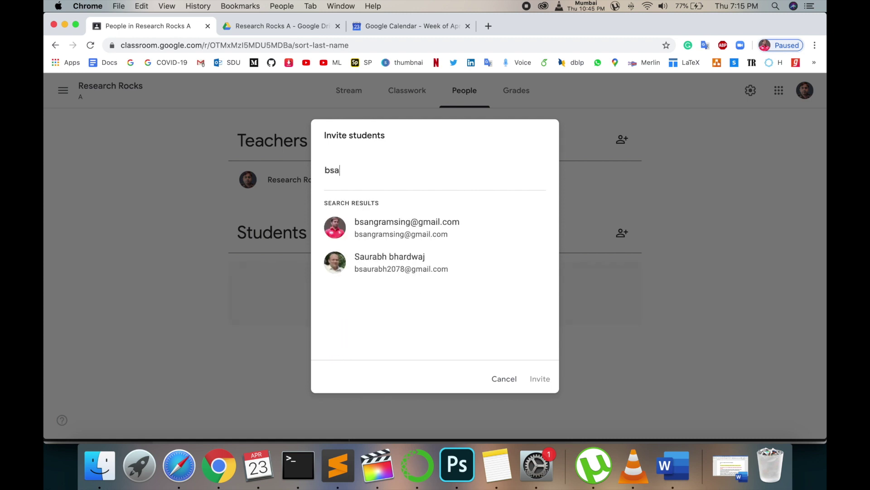
text(ngramsing)
key(Return)
click(534, 381)
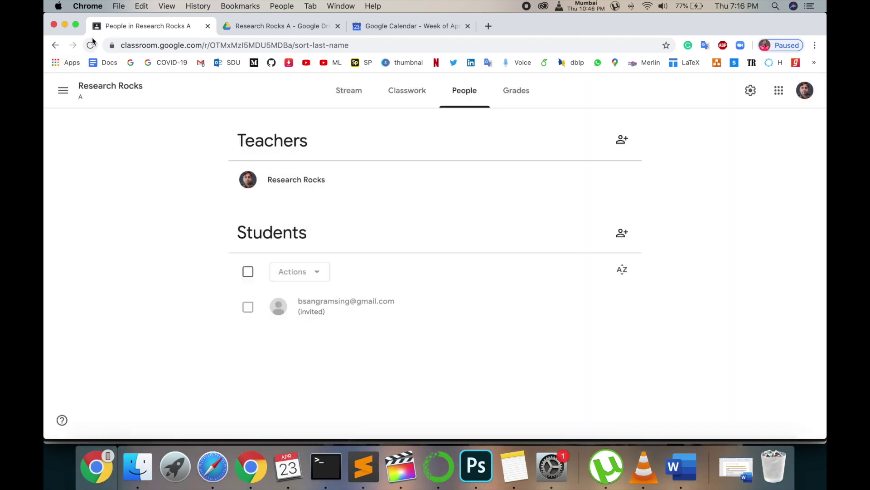
click(91, 45)
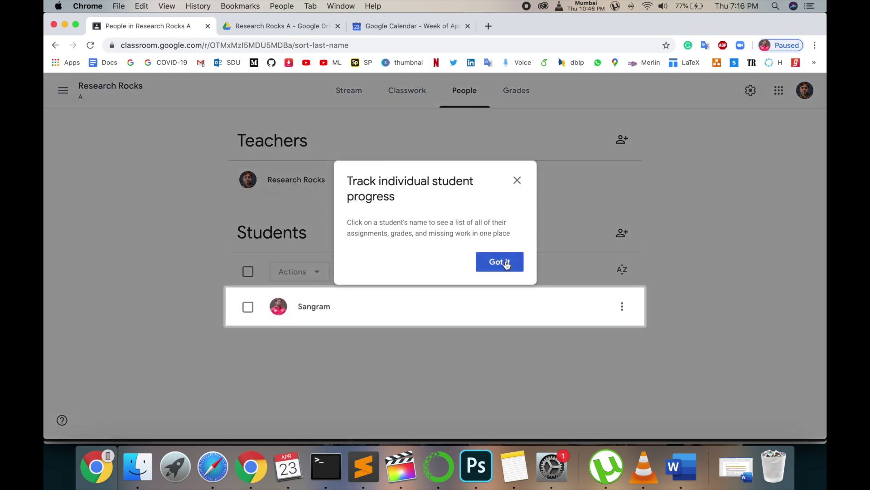
click(503, 262)
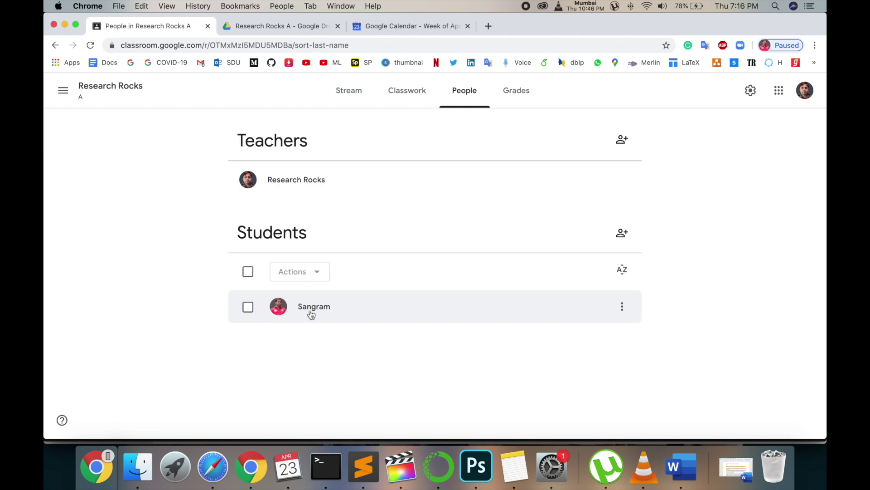
click(315, 310)
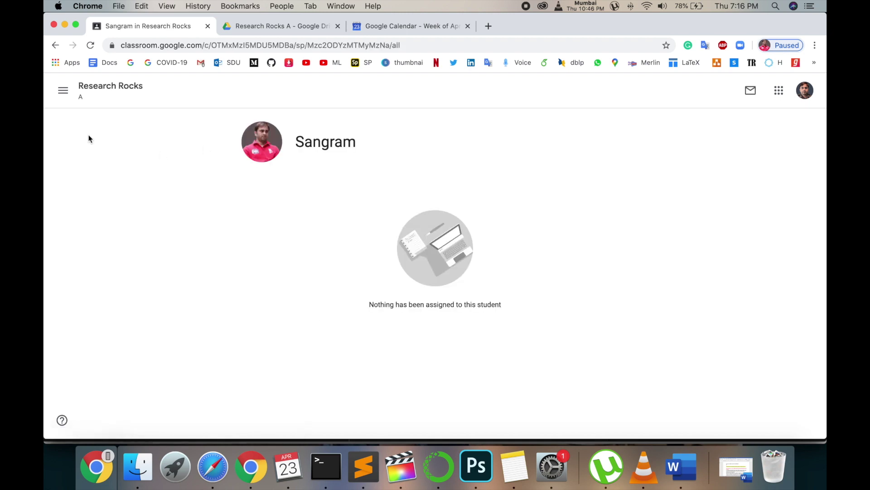
click(55, 45)
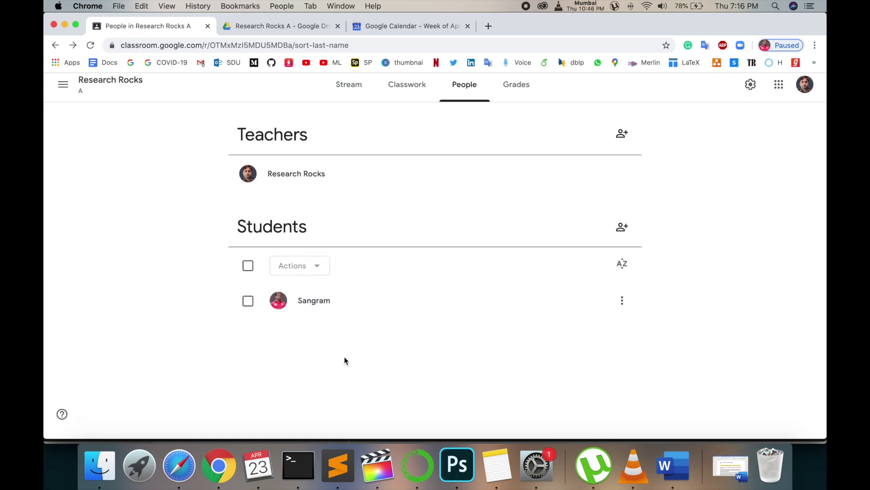
Step: Switch between the Grades and People pages, then open the Research Rocks class settings
click(516, 91)
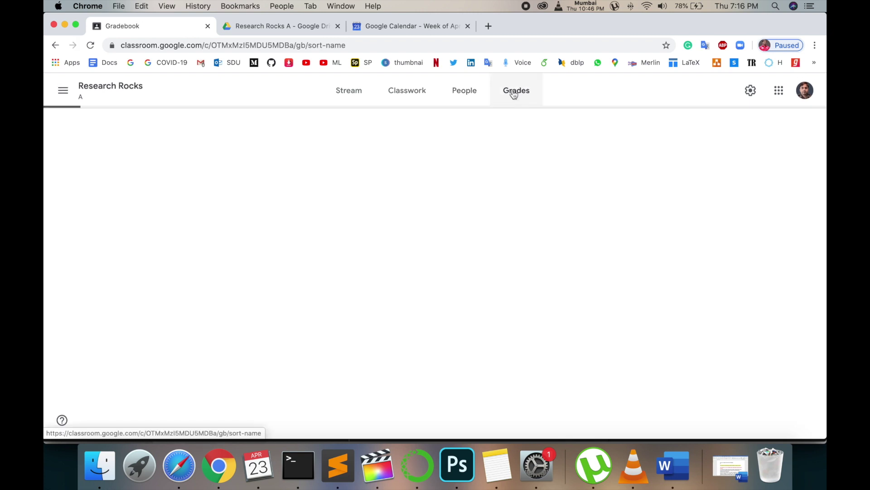
click(464, 90)
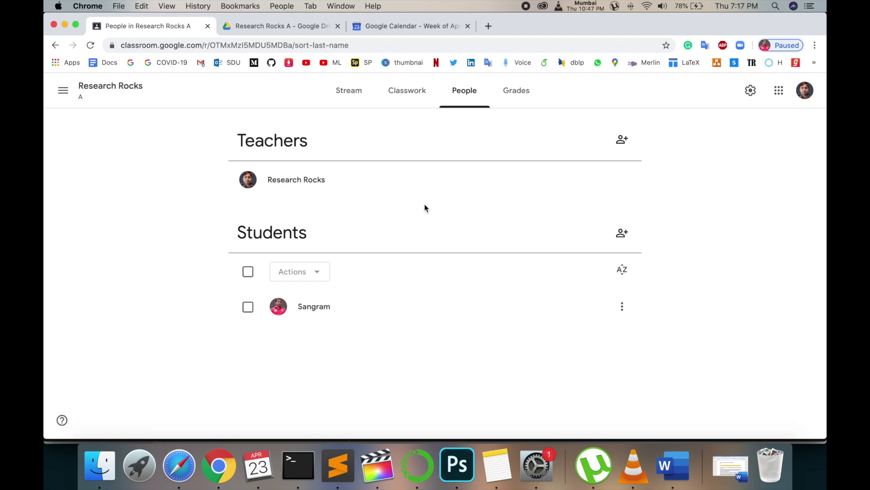
click(517, 95)
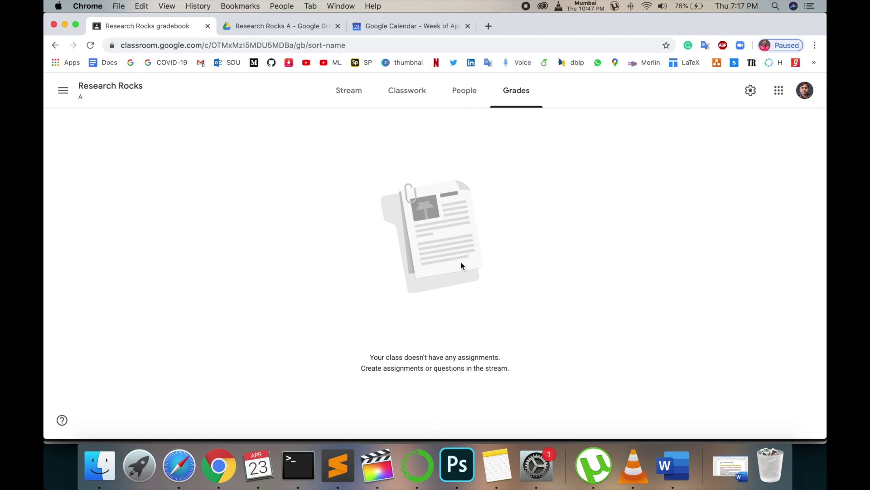
key(super+bracketleft)
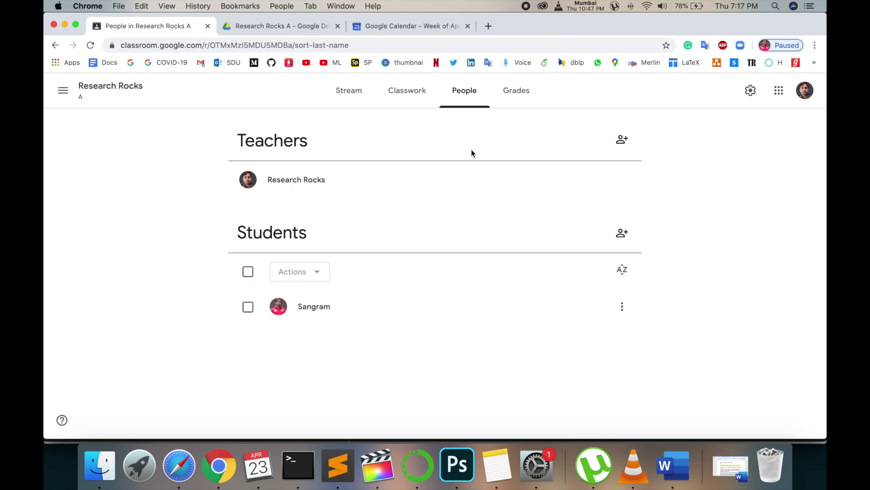
click(516, 91)
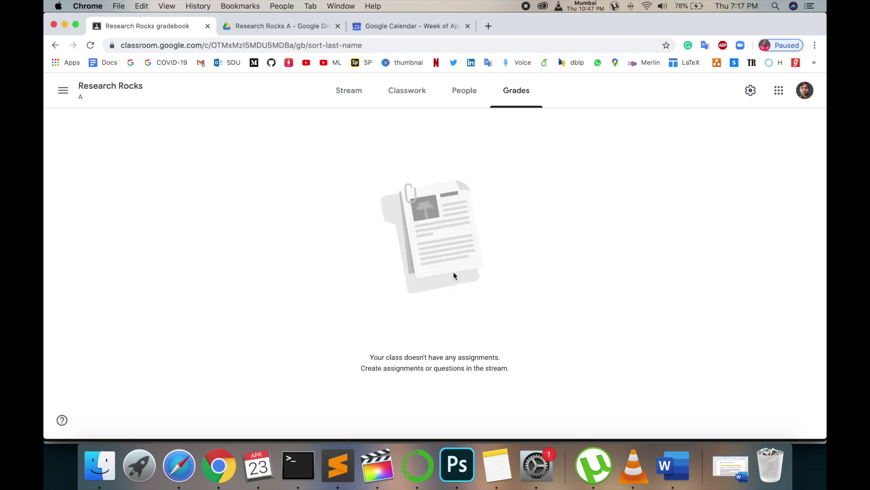
click(750, 90)
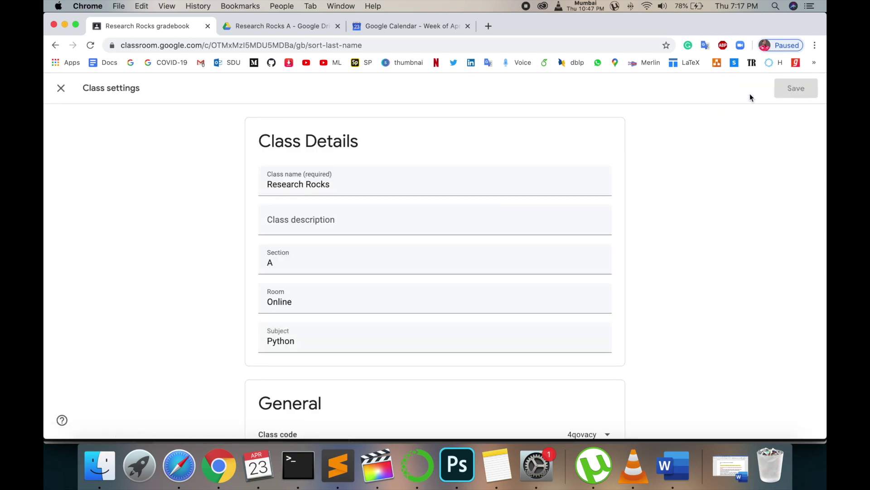
scroll(401, 188, down, 1)
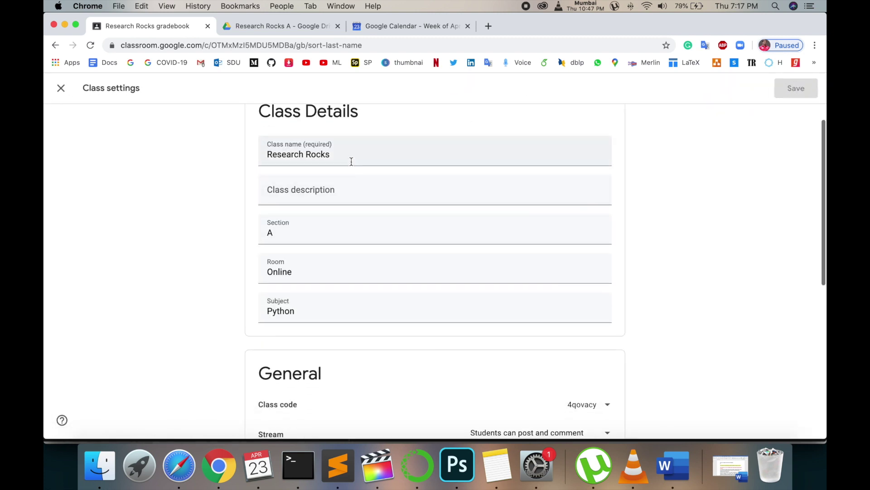
drag(351, 162, 267, 163)
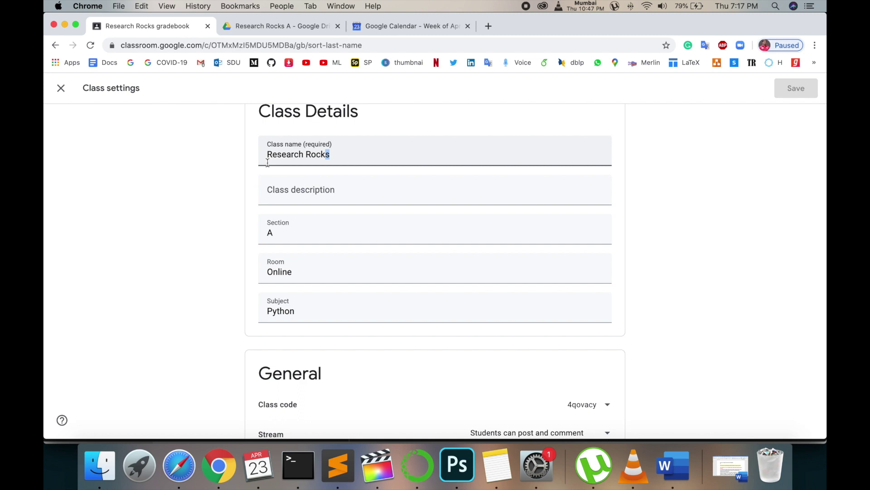
click(282, 199)
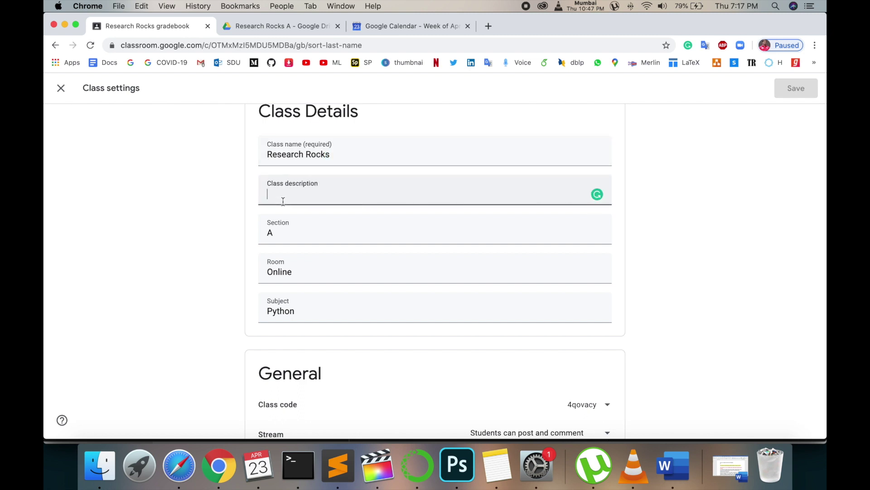
scroll(283, 201, down, 2)
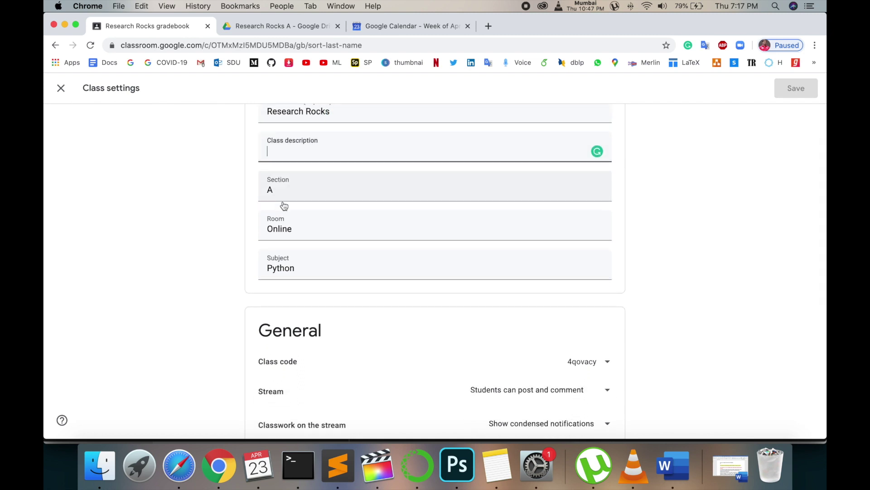
scroll(283, 204, down, 2)
scroll(293, 290, down, 2)
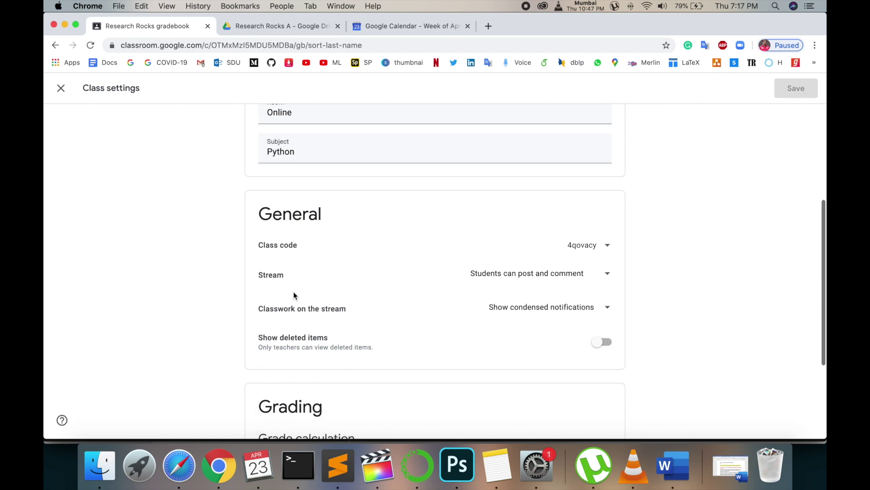
click(607, 245)
click(486, 242)
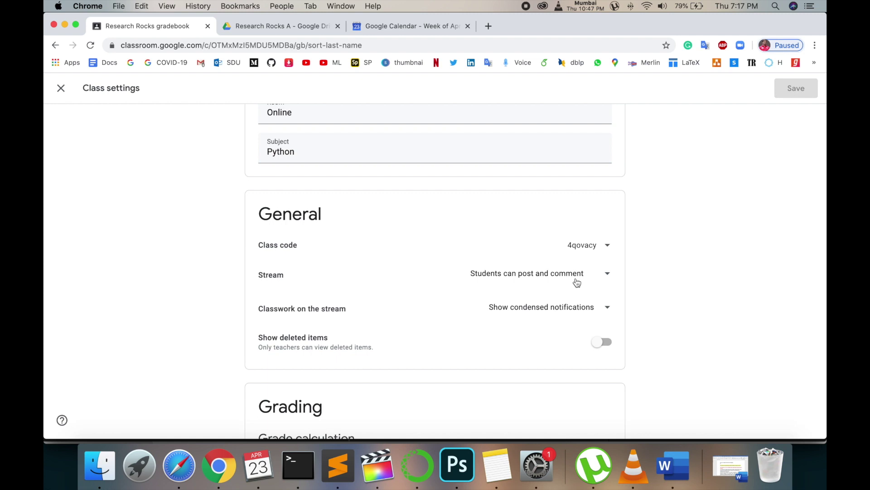
click(607, 278)
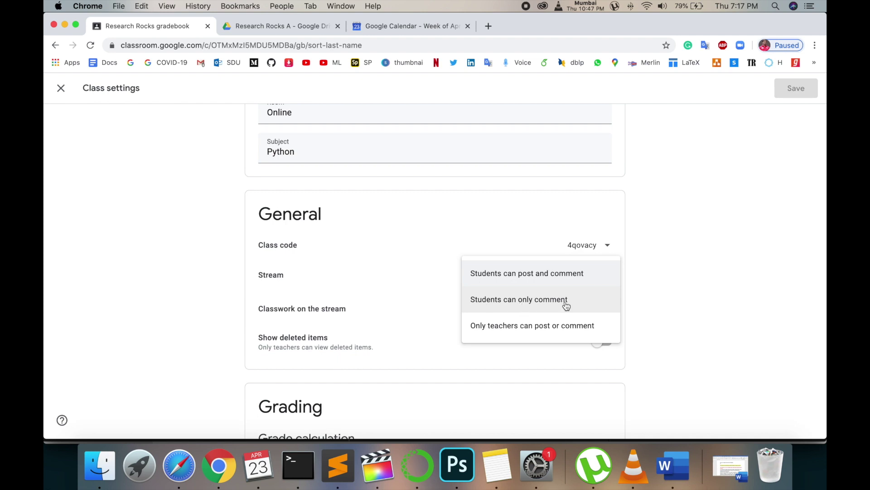
click(571, 333)
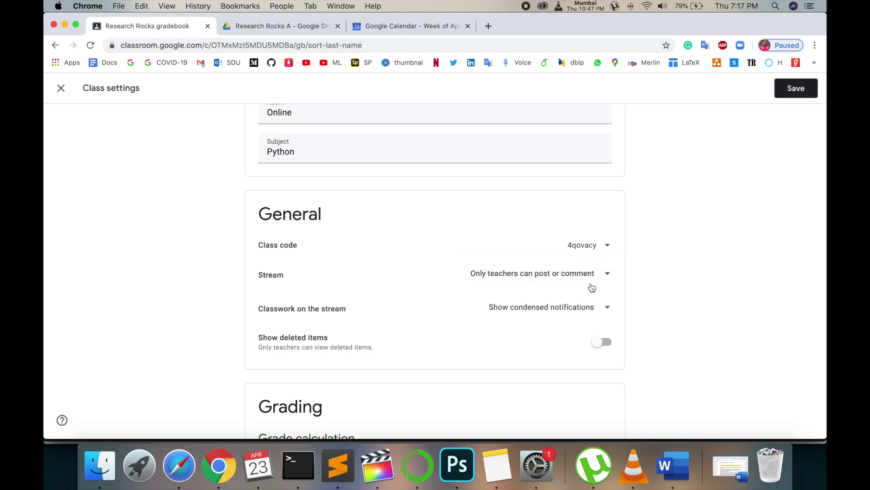
click(591, 275)
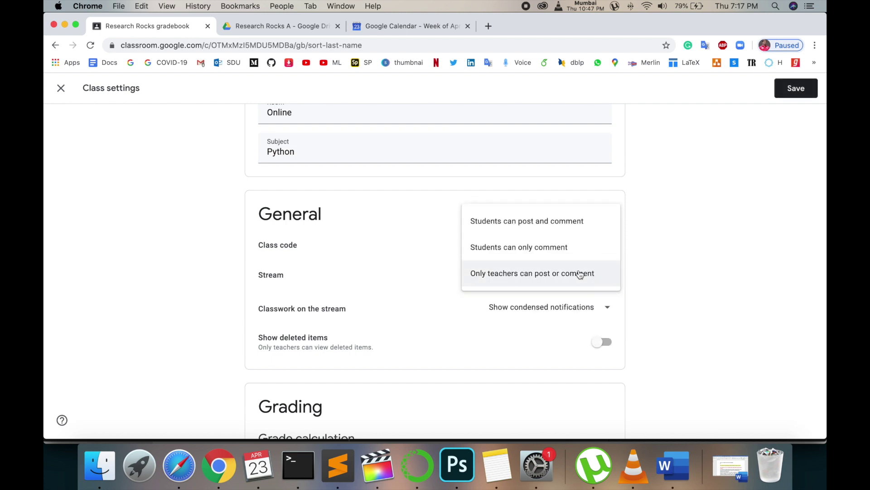
click(522, 223)
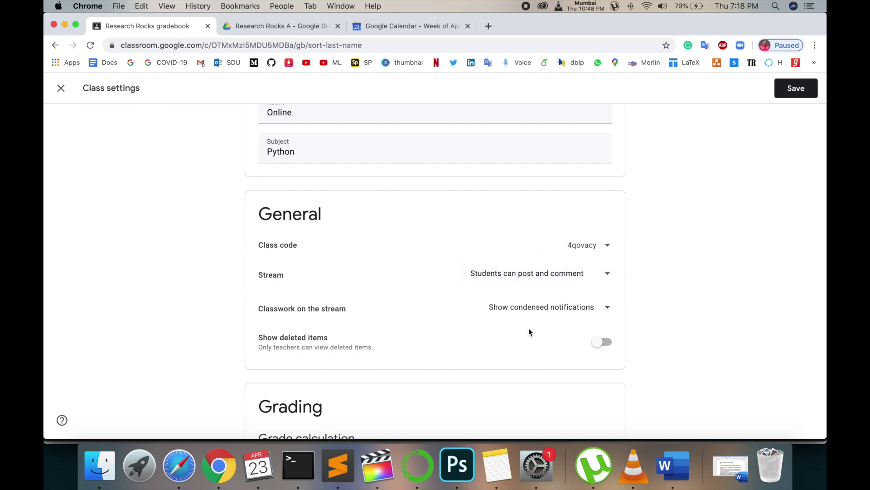
click(552, 308)
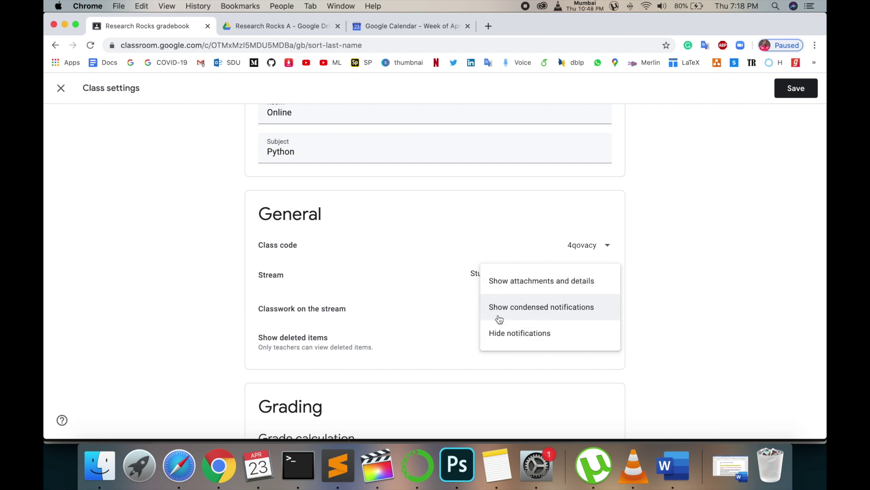
click(425, 317)
click(584, 312)
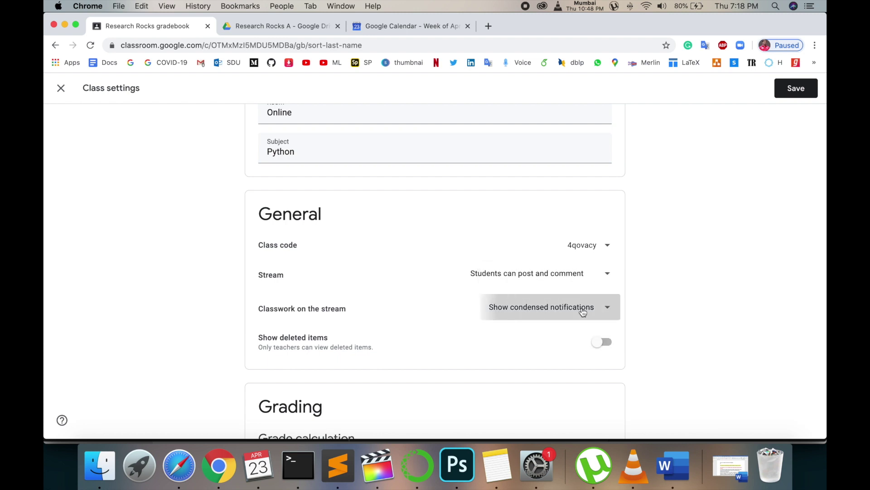
click(542, 333)
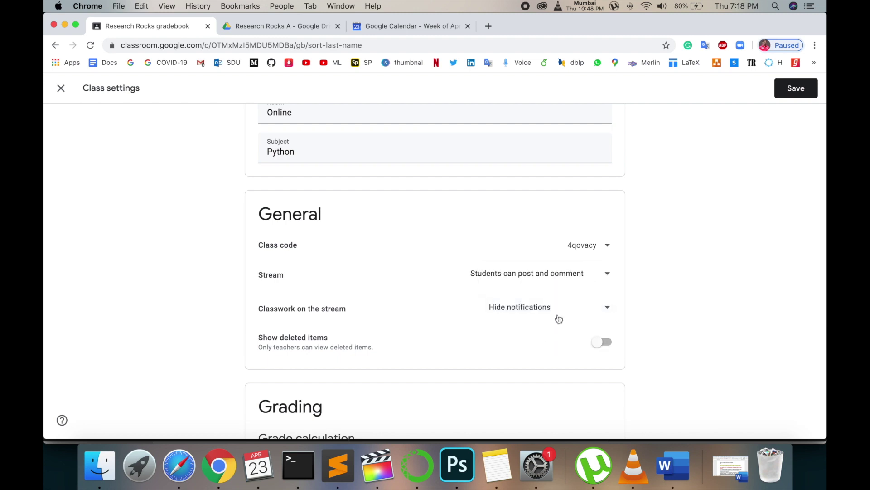
click(588, 307)
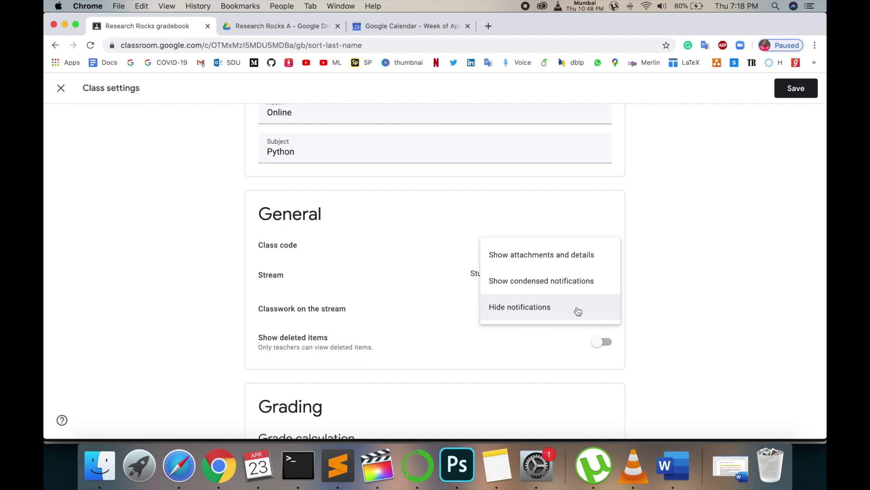
click(544, 286)
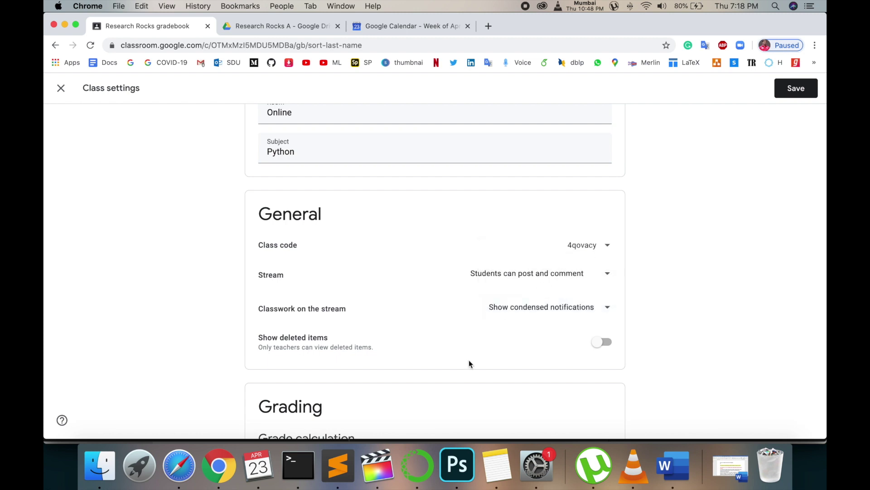
Step: Scroll down the settings, trying the Show deleted items toggle but leaving it off
scroll(281, 292, down, 3)
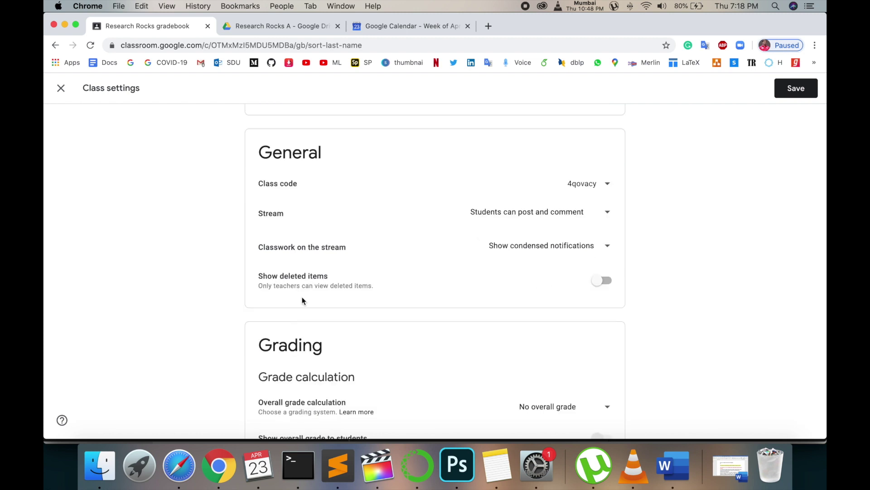
click(595, 282)
scroll(442, 303, down, 3)
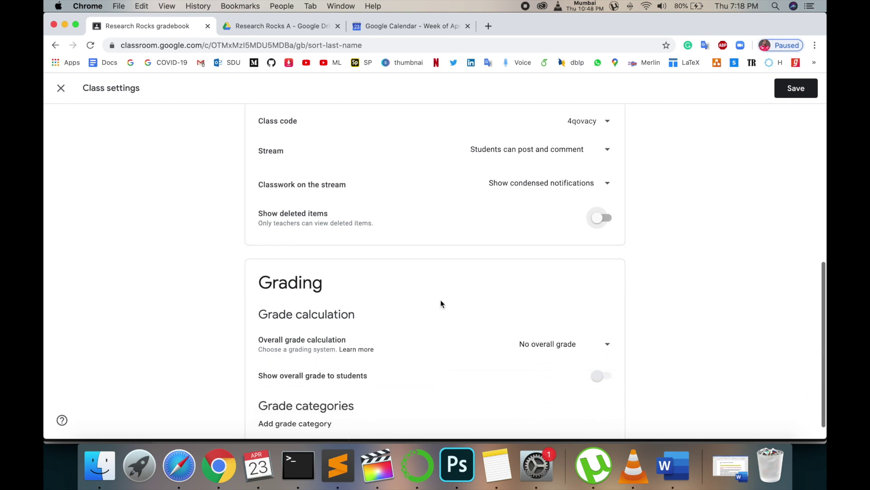
scroll(528, 252, down, 1)
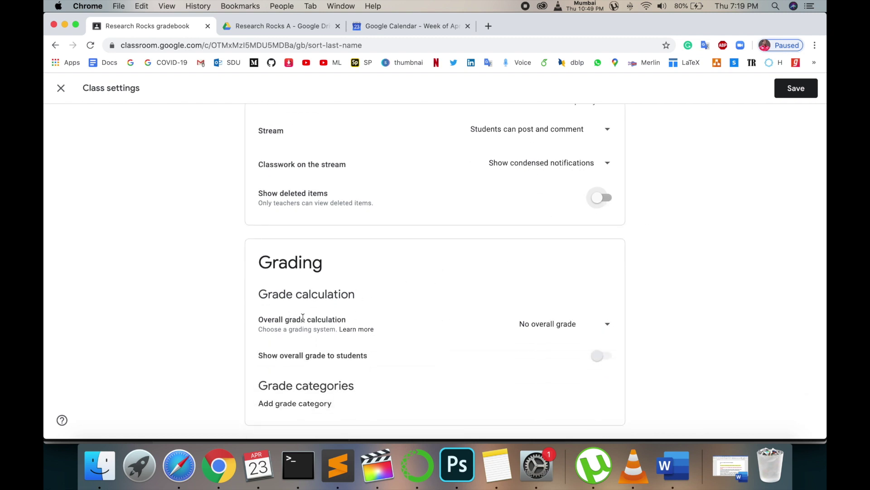
Step: Set overall grade calculation to Total points, keeping the overall grade hidden from students
click(607, 328)
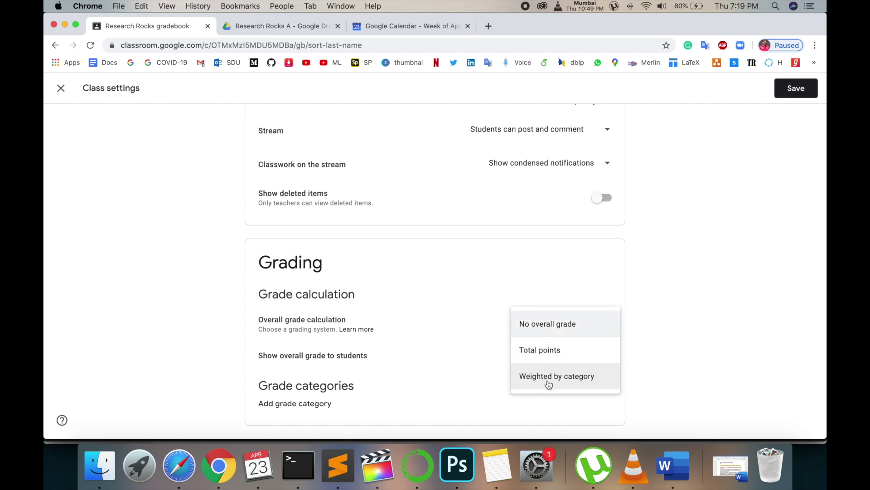
click(549, 351)
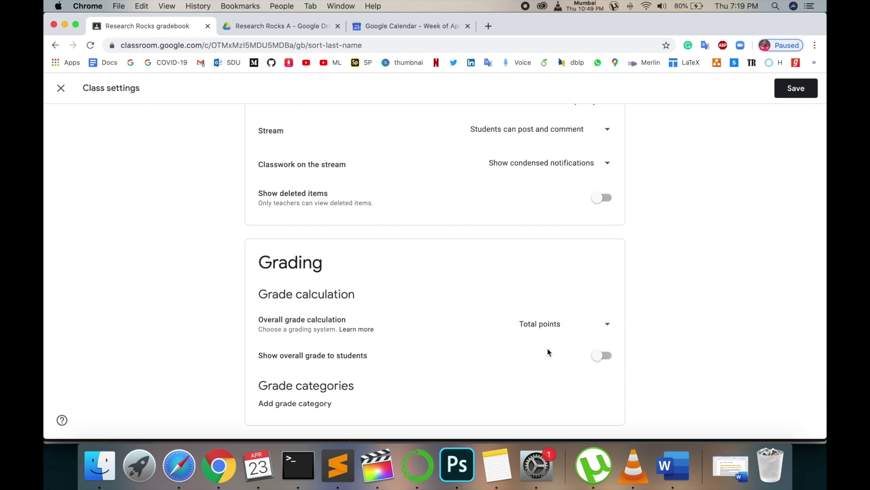
key(Tab)
click(604, 357)
click(598, 358)
Step: Save the class settings, return to Classes, and show the create-or-join class options
click(796, 88)
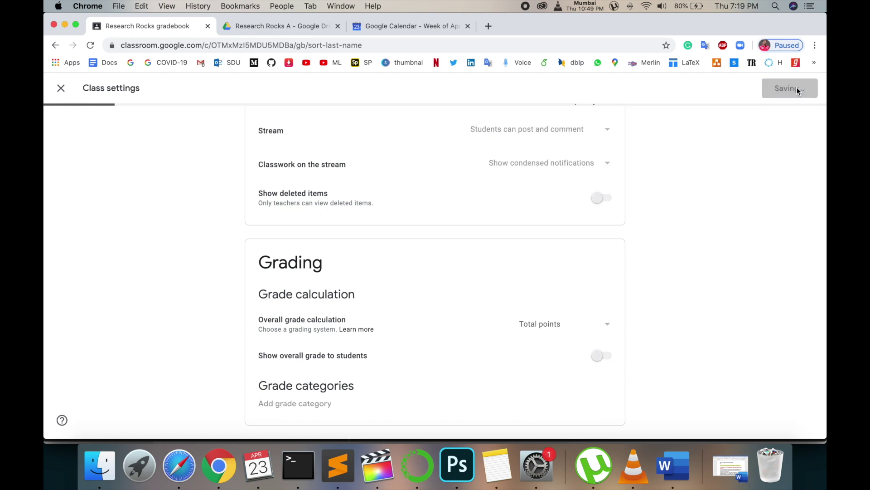
click(62, 90)
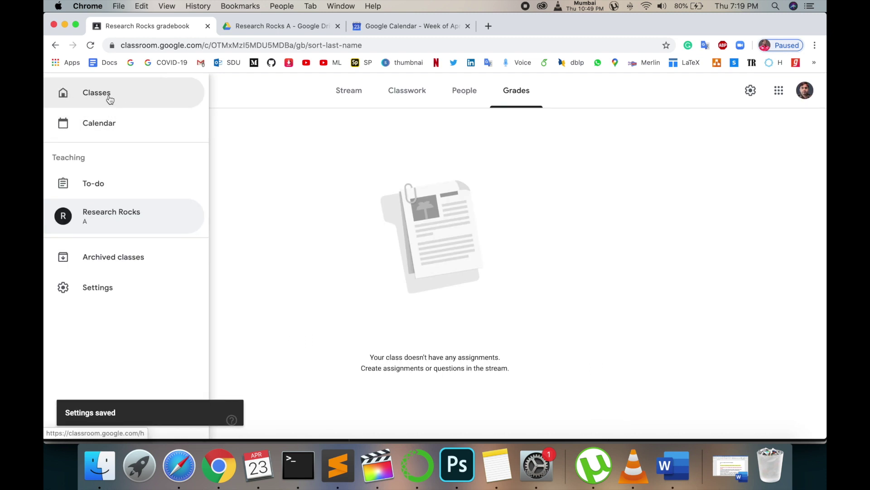
click(107, 98)
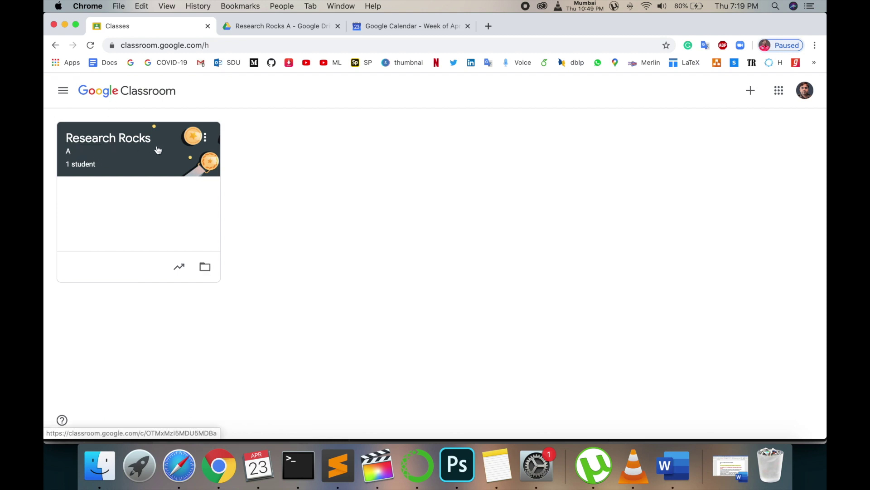
click(752, 95)
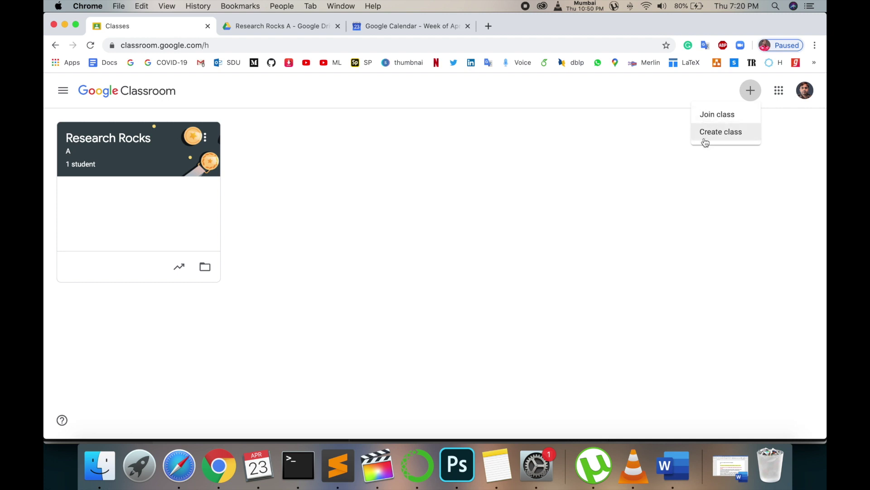
Step: Visit Research Rocks, return to Classes, then open the Classroom calendar for Apr 19–25, 2020
click(271, 165)
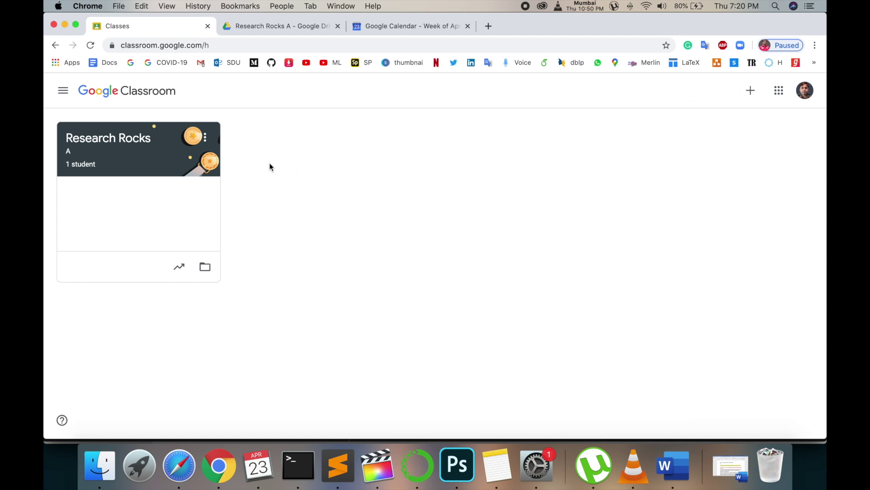
click(138, 163)
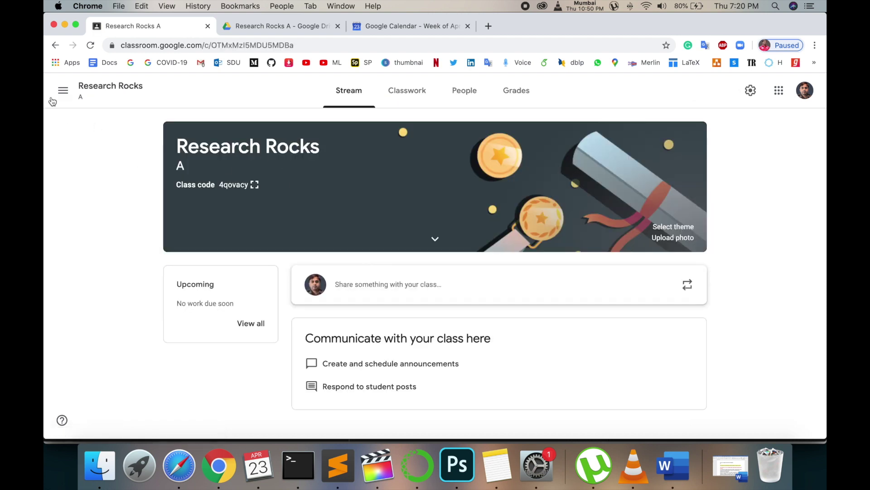
click(63, 90)
click(89, 94)
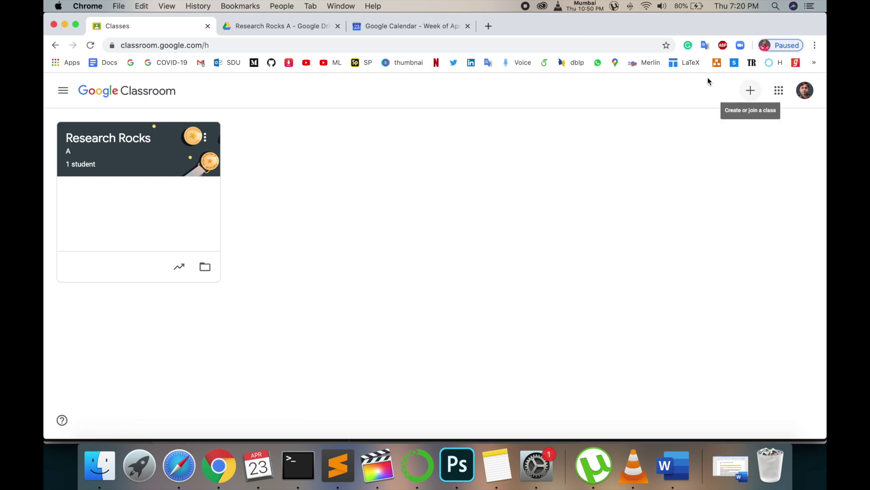
click(64, 91)
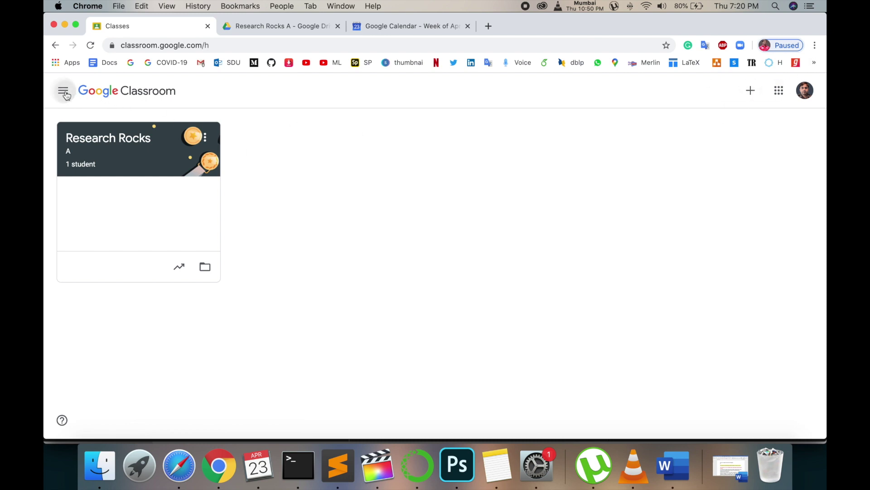
click(105, 121)
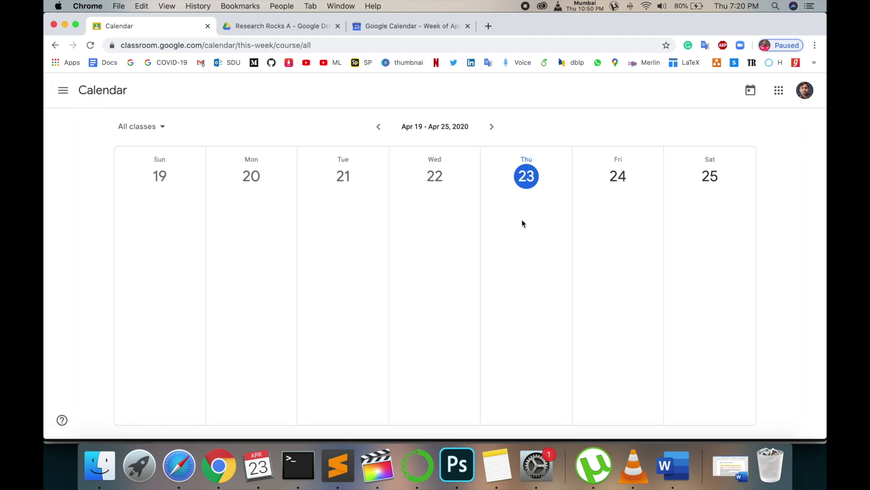
Step: Leave the calendar and open the Research Rocks Stream from the navigation menu
click(63, 90)
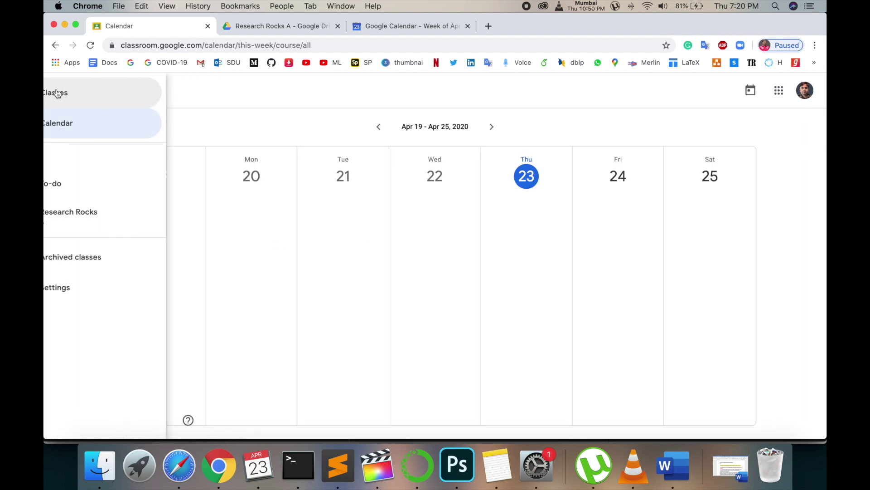
click(111, 213)
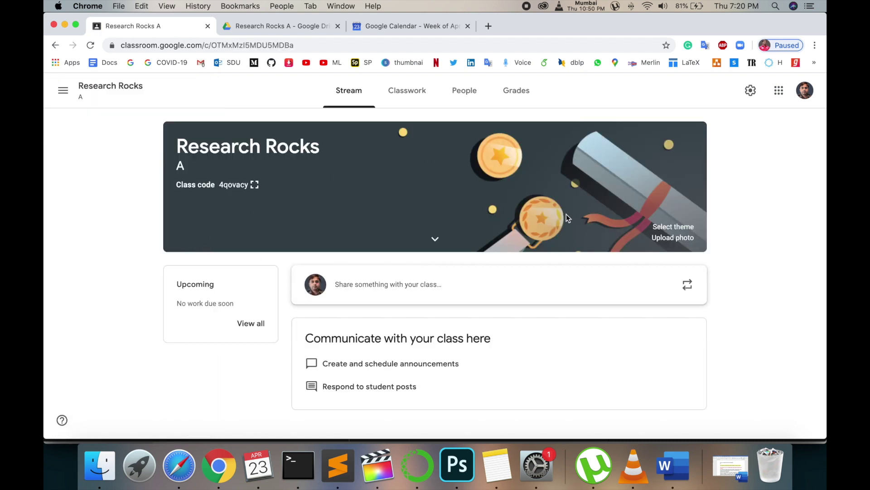